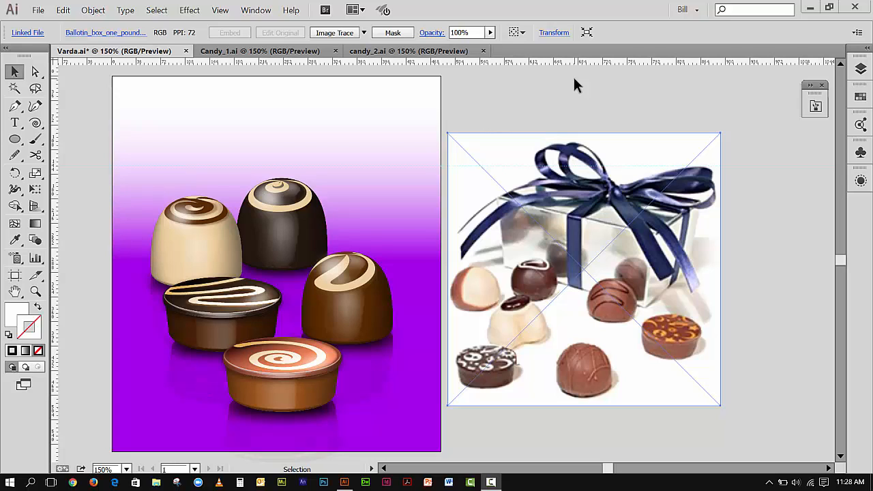
Open the Swatches panel and move it beside the gift box photo.
{"action": "left_click", "coordinate": [247, 13]}
{"action": "left_click", "coordinate": [682, 103]}
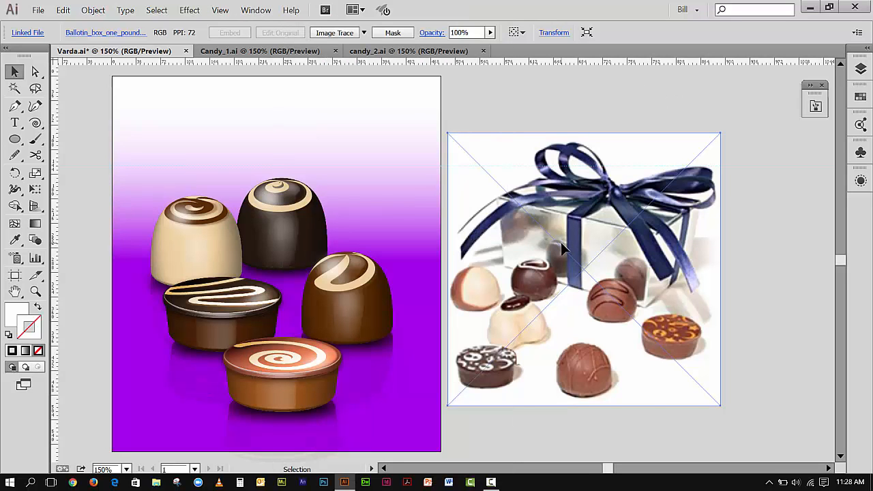
{"action": "left_click", "coordinate": [860, 96]}
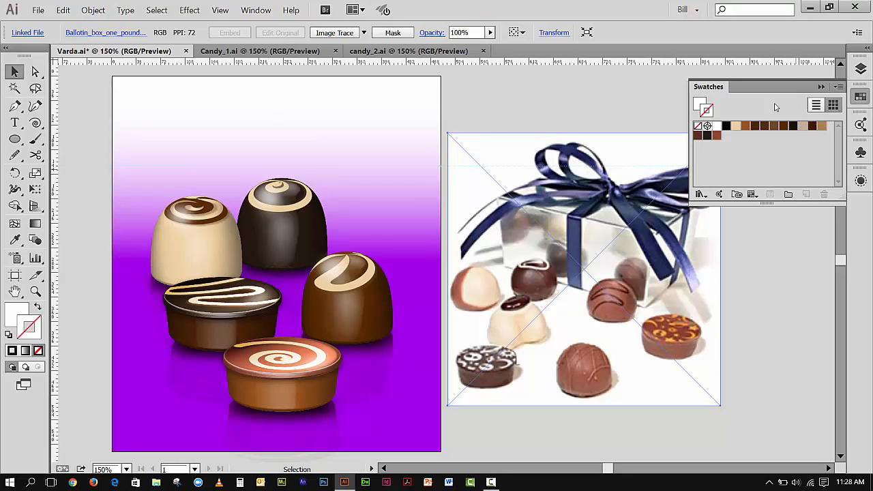
{"action": "left_click_drag", "start_coordinate": [723, 91], "coordinate": [738, 247]}
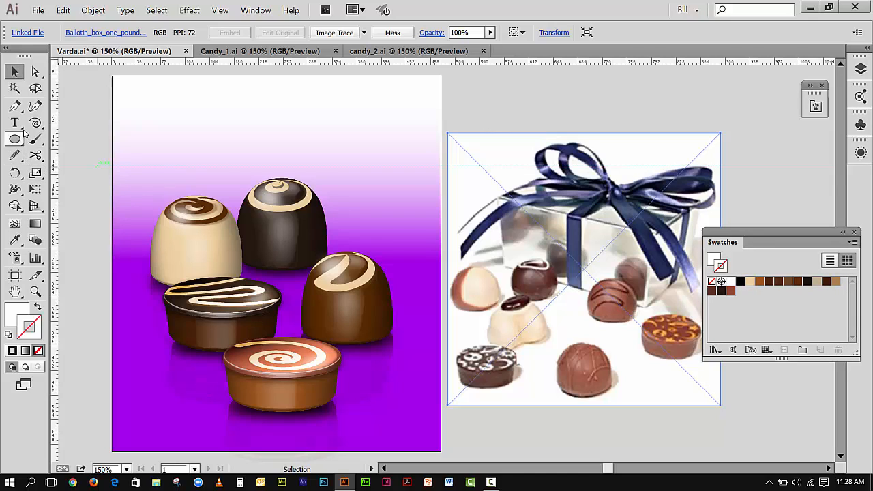
Sample a dark chocolate colour from the photo with the Eyedropper and add it as a new swatch.
{"action": "left_click", "coordinate": [15, 239]}
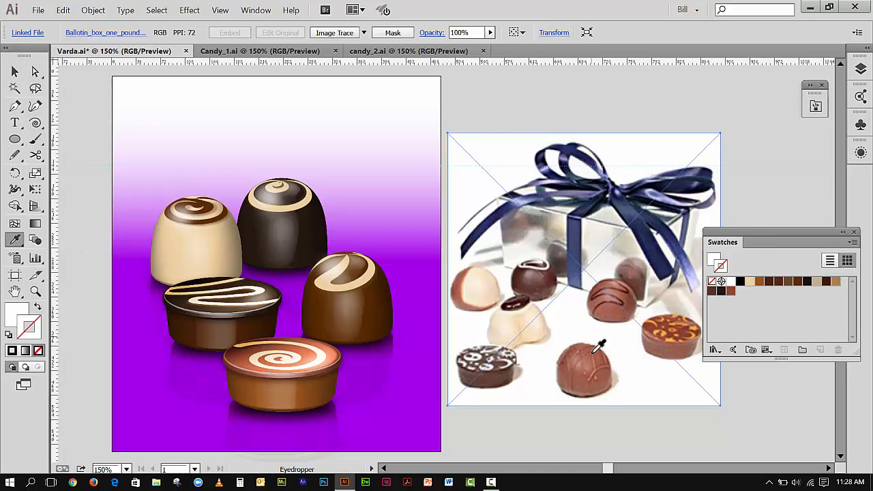
{"action": "left_click", "coordinate": [581, 379]}
{"action": "left_click", "coordinate": [504, 374]}
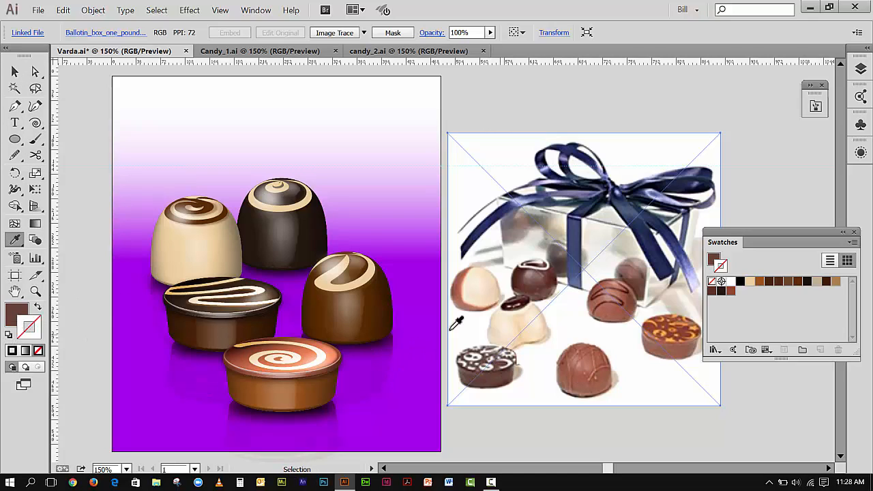
{"action": "left_click", "coordinate": [516, 302]}
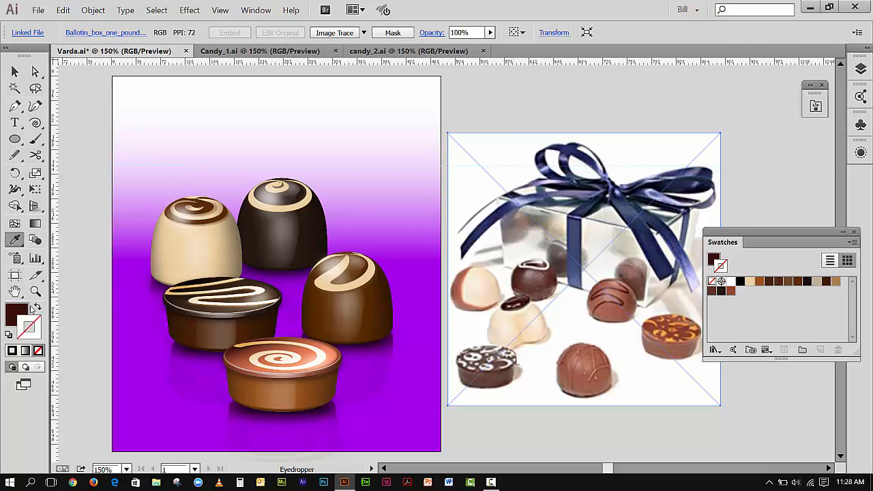
{"action": "left_click_drag", "start_coordinate": [15, 313], "coordinate": [774, 305]}
Switch to the Firefox web browser.
{"action": "left_click", "coordinate": [74, 483]}
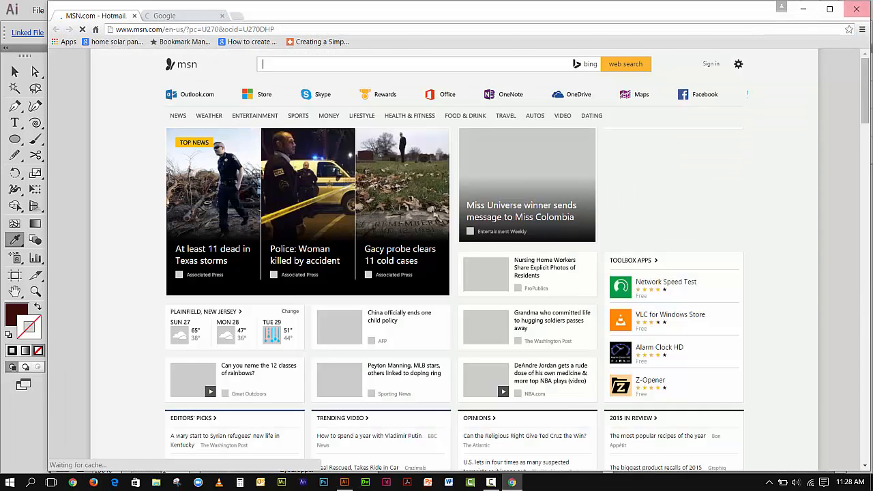
{"action": "left_click", "coordinate": [856, 11]}
{"action": "left_click", "coordinate": [94, 482]}
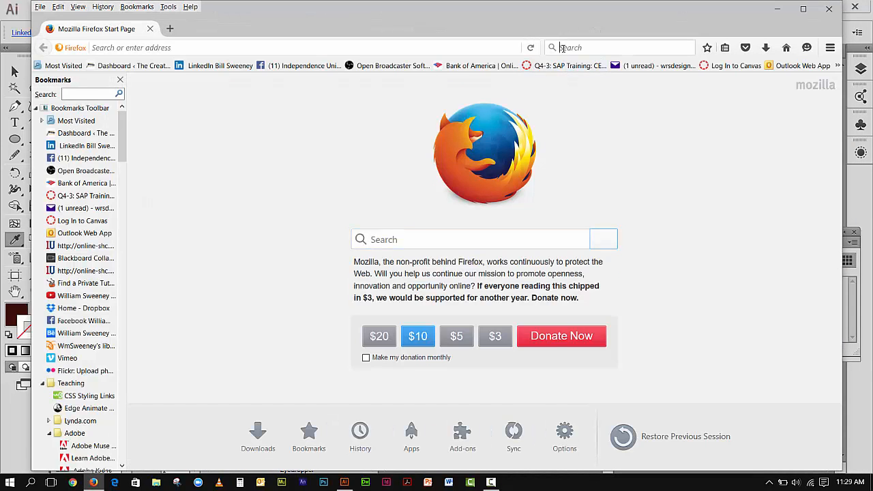
Search the web for Adobe Kuler.
{"action": "left_click", "coordinate": [561, 47]}
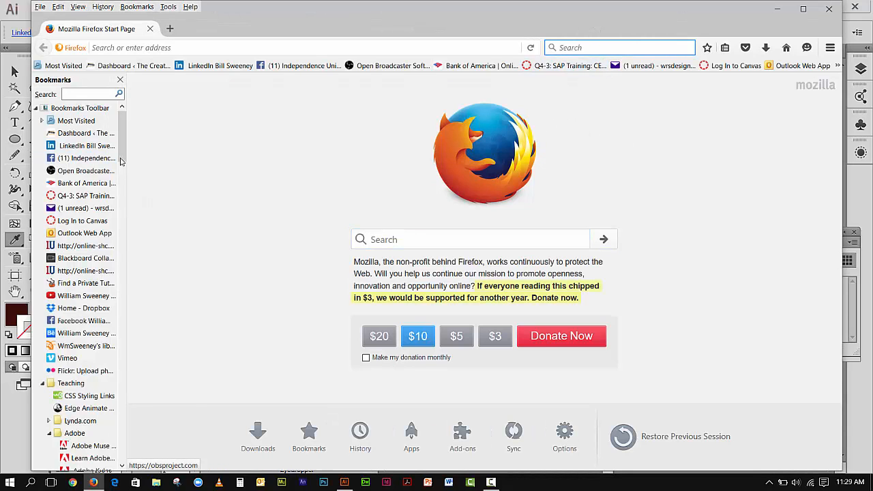
{"action": "left_click_drag", "start_coordinate": [121, 137], "coordinate": [129, 4]}
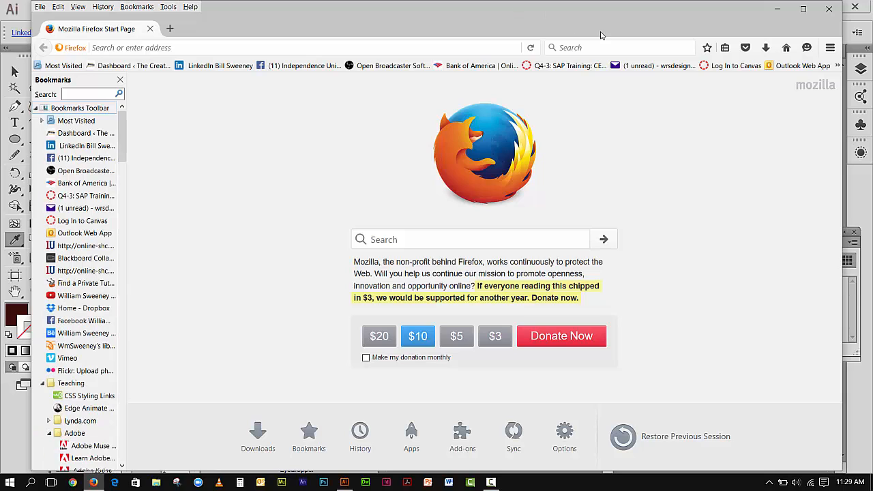
{"action": "left_click", "coordinate": [561, 47]}
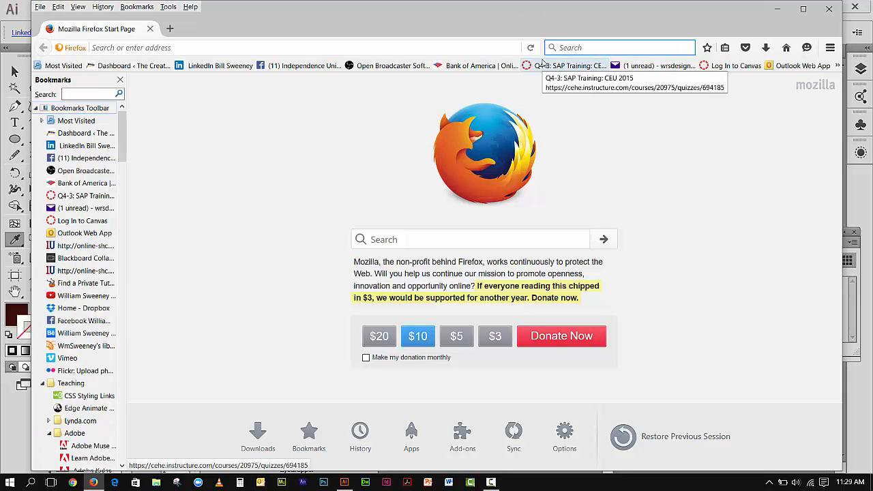
{"action": "type", "text": "Adob"}
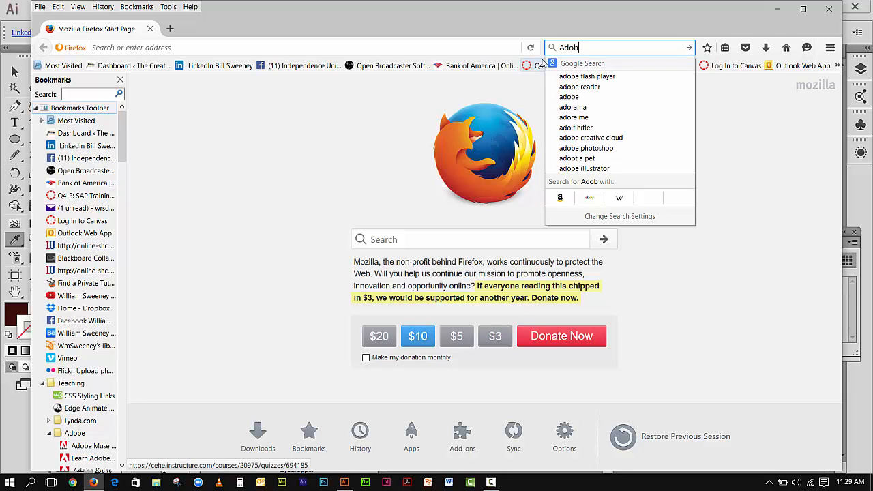
{"action": "type", "text": "e Kuler"}
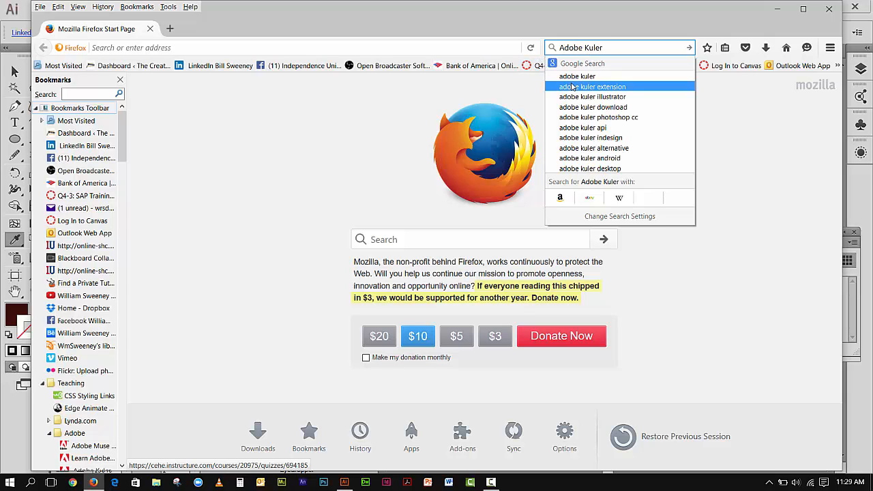
{"action": "key", "text": "Return"}
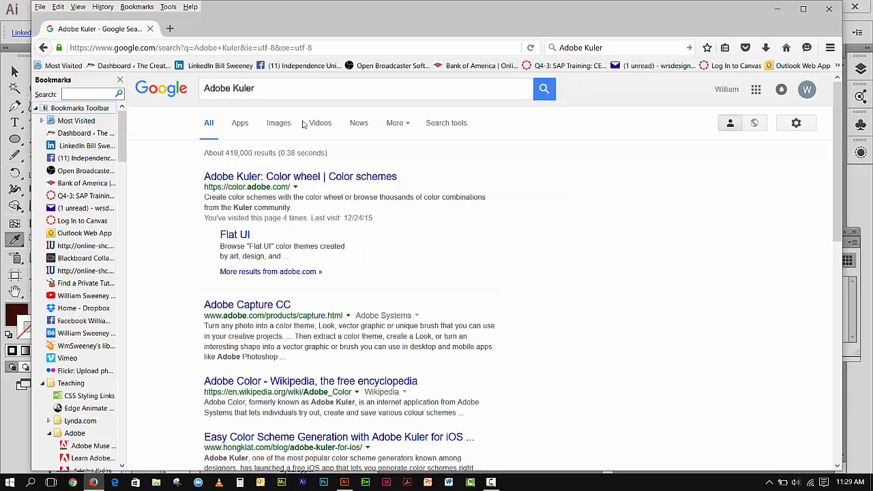
Open the Adobe Color CC site from the results and go to its Explore page.
{"action": "left_click", "coordinate": [293, 177]}
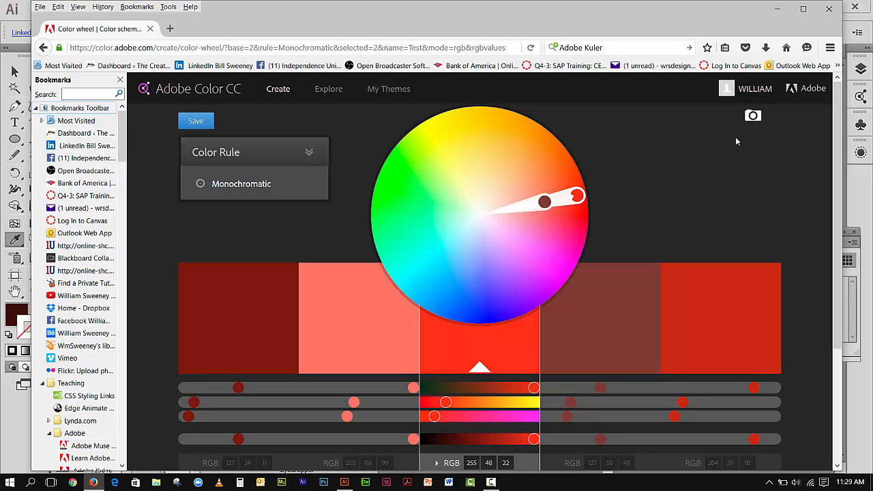
{"action": "left_click", "coordinate": [330, 94]}
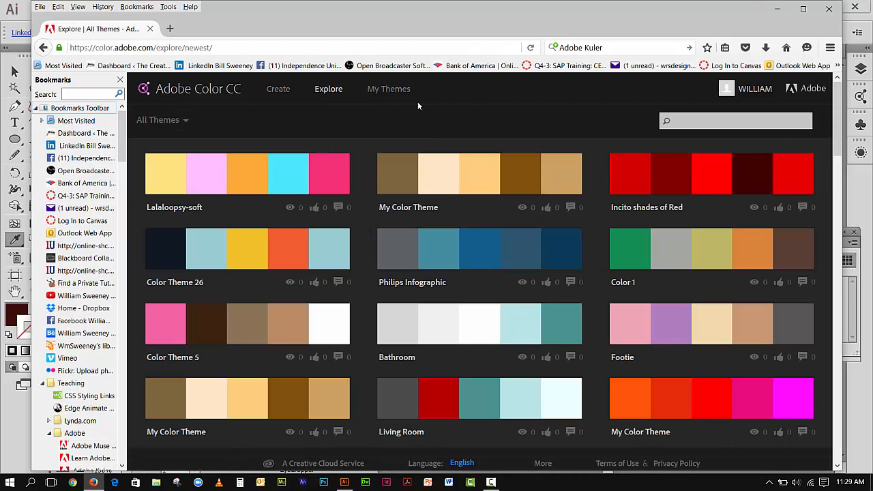
Search the Explore themes for Chocolate.
{"action": "left_click", "coordinate": [687, 122]}
{"action": "type", "text": "Chocolate"}
{"action": "key", "text": "Return"}
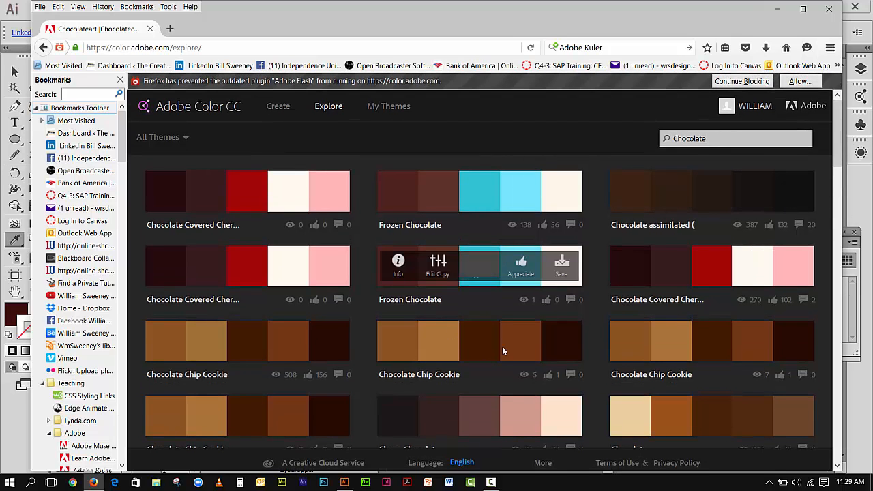
Save the Caramel Chocolate theme to My Library.
{"action": "left_click_drag", "start_coordinate": [837, 153], "coordinate": [846, 375]}
{"action": "mouse_move", "coordinate": [710, 233]}
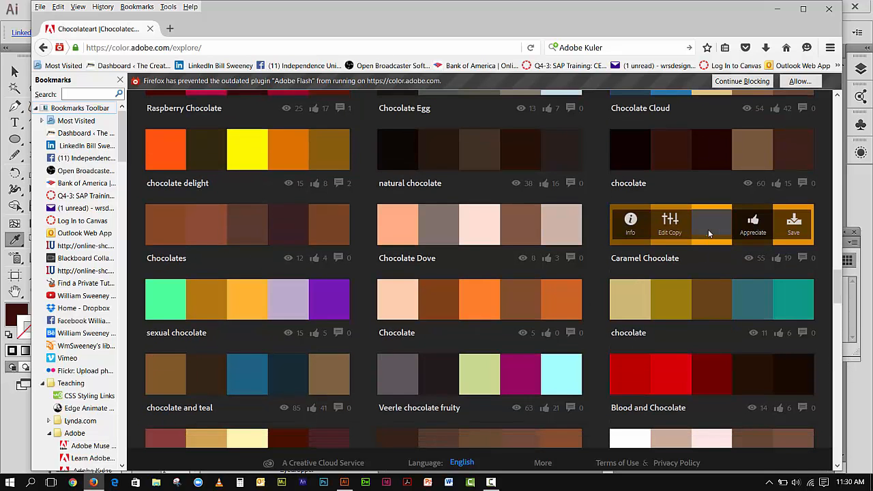
{"action": "left_click", "coordinate": [796, 227]}
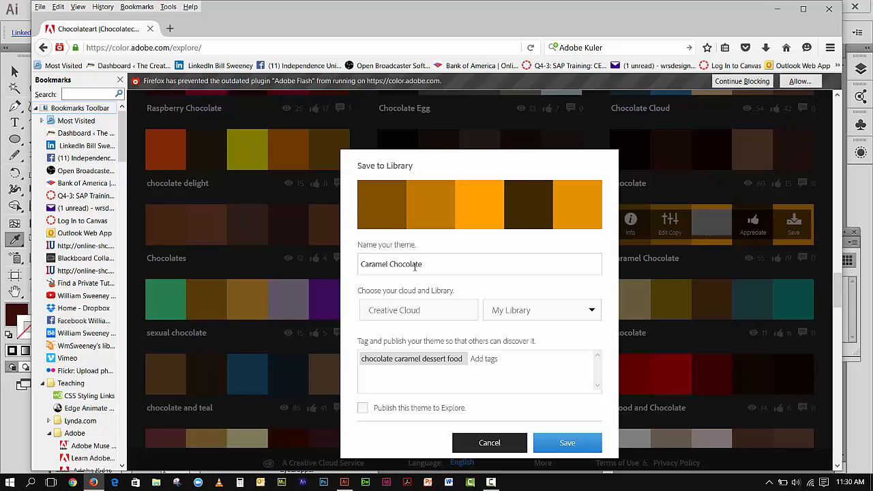
{"action": "left_click", "coordinate": [592, 311]}
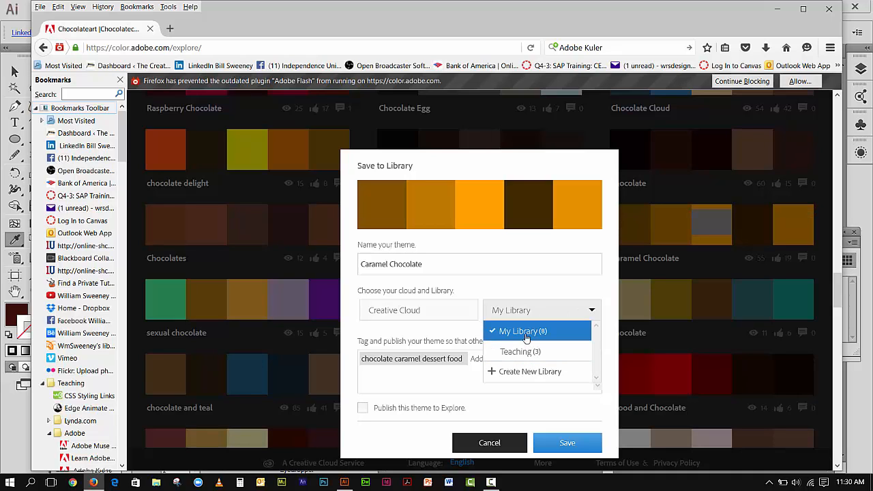
{"action": "left_click", "coordinate": [558, 444]}
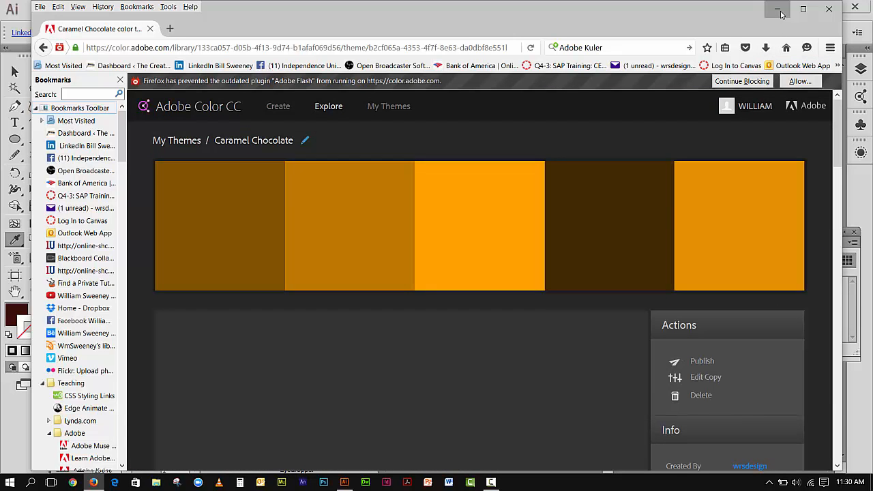
Return to Illustrator and reposition the Swatches panel.
{"action": "left_click", "coordinate": [780, 11]}
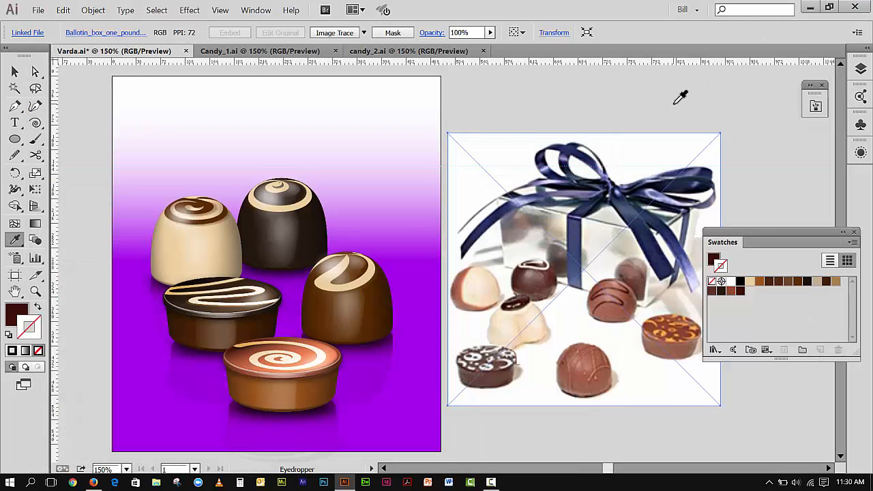
{"action": "left_click", "coordinate": [246, 14]}
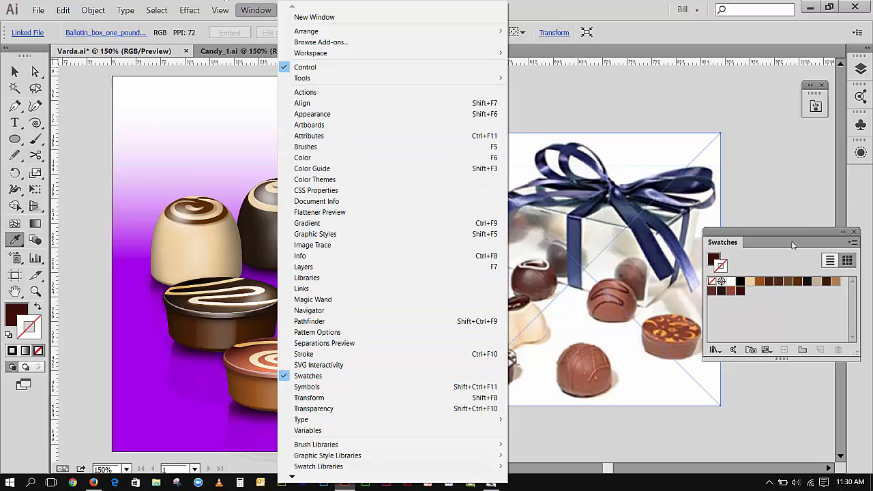
{"action": "left_click_drag", "start_coordinate": [778, 232], "coordinate": [806, 178]}
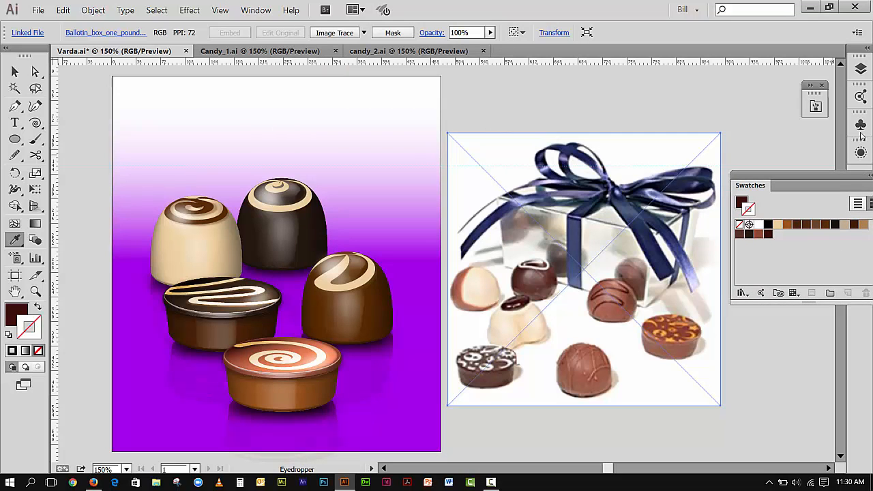
Open the Color Themes panel and refresh it to load the saved library themes.
{"action": "left_click", "coordinate": [861, 96]}
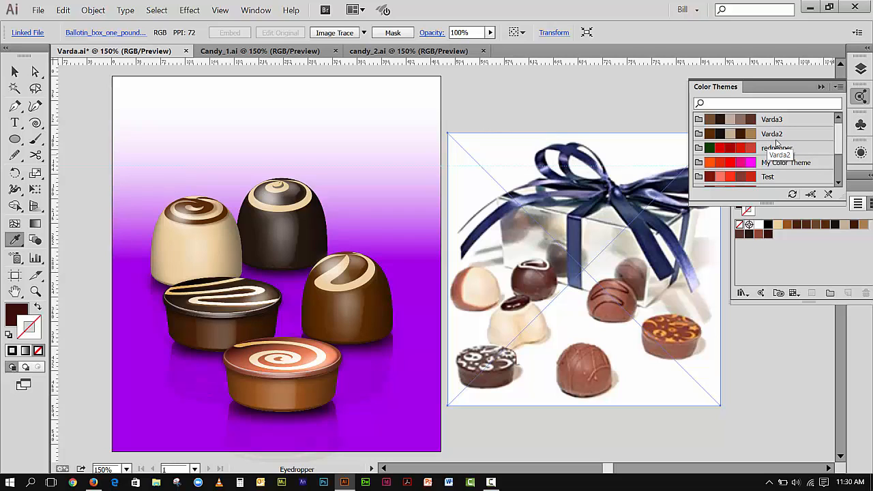
{"action": "left_click", "coordinate": [793, 195]}
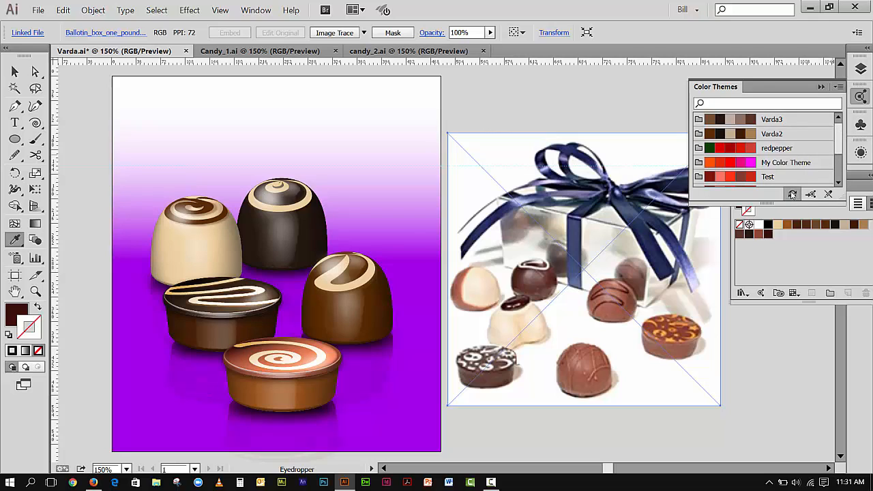
{"action": "left_click", "coordinate": [792, 195]}
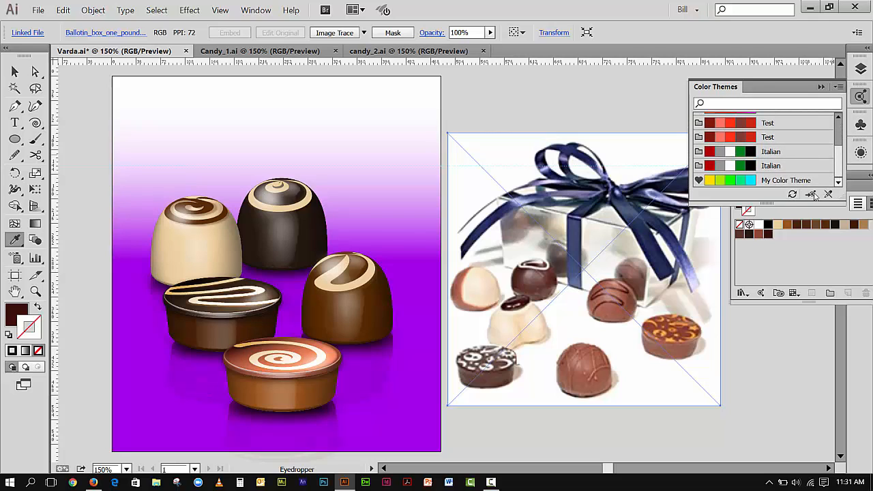
{"action": "left_click_drag", "start_coordinate": [840, 164], "coordinate": [756, 129]}
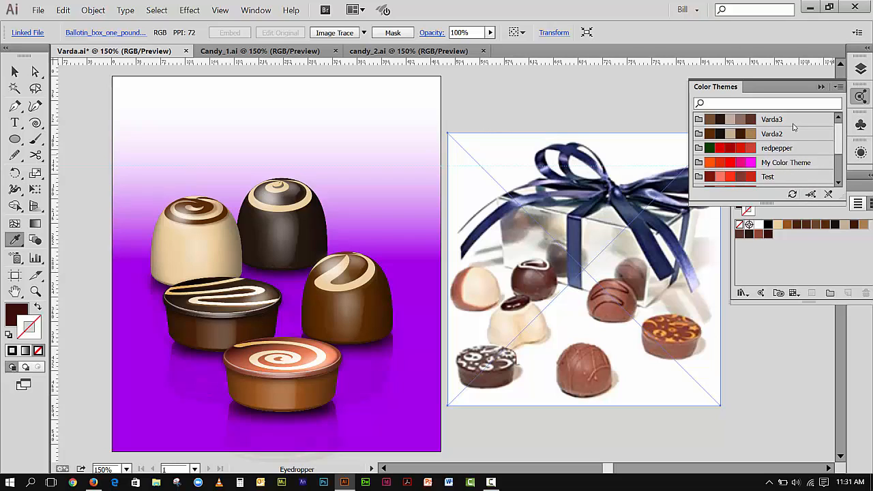
{"action": "left_click", "coordinate": [840, 87]}
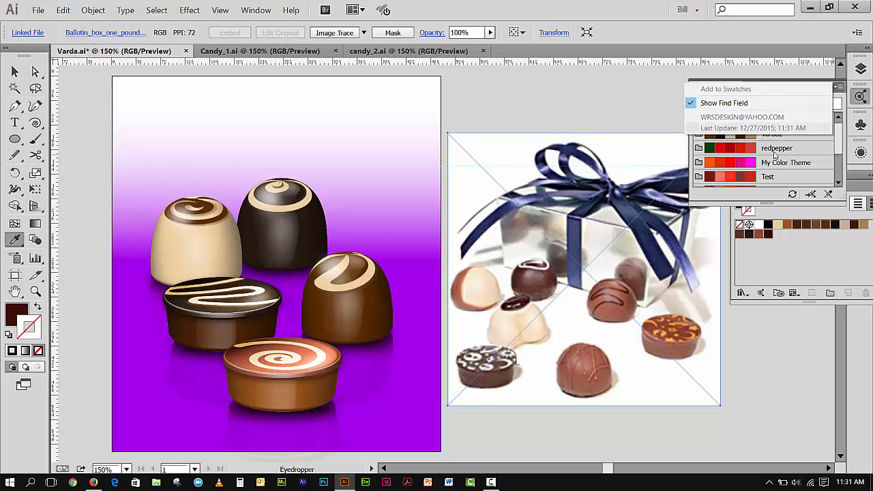
{"action": "left_click", "coordinate": [793, 196]}
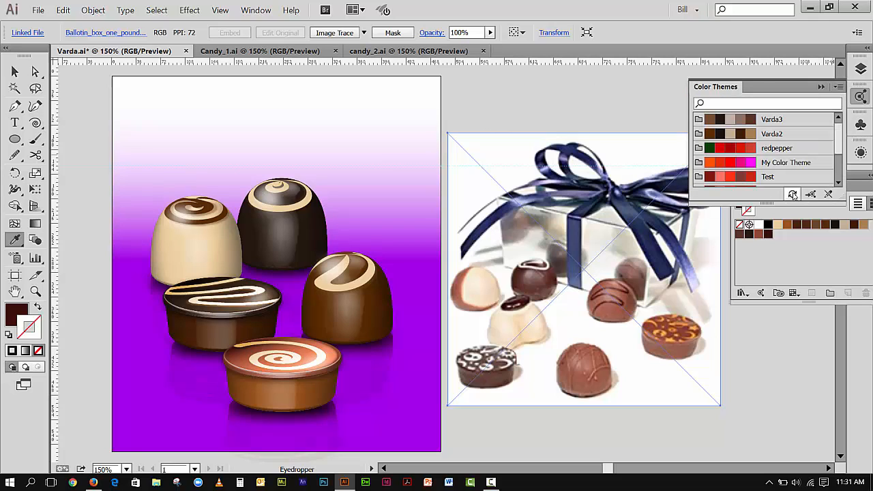
{"action": "left_click", "coordinate": [793, 196]}
Collapse the Color Themes panel and dock the Swatches panel into the collapsed panel group.
{"action": "left_click", "coordinate": [822, 87]}
{"action": "left_click_drag", "start_coordinate": [788, 174], "coordinate": [815, 134]}
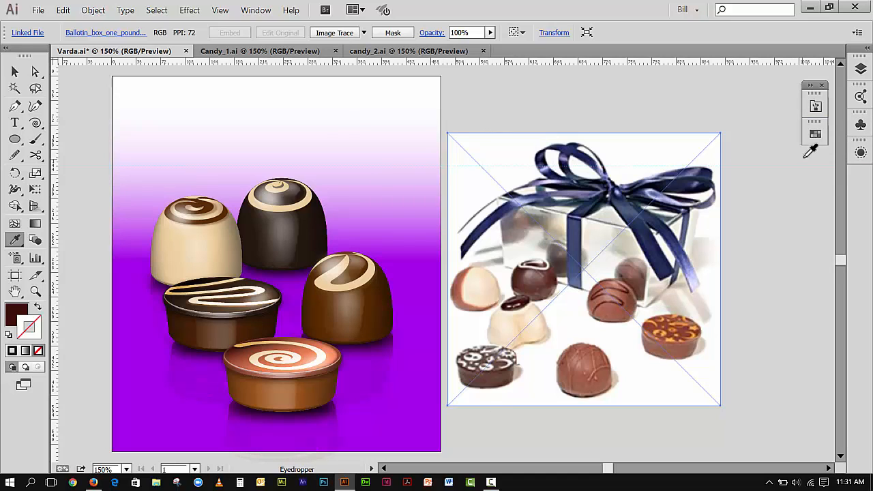
Open the docked Swatches panel together with the Color Themes panel.
{"action": "left_click", "coordinate": [817, 109]}
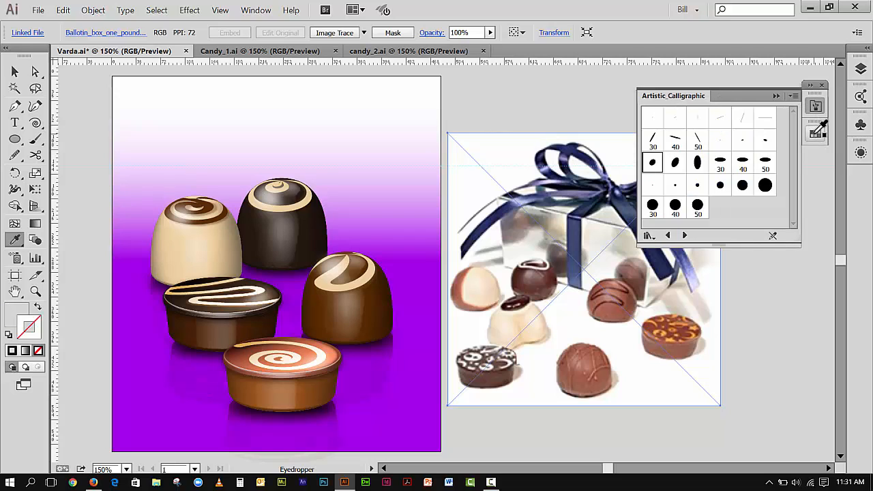
{"action": "left_click", "coordinate": [816, 134]}
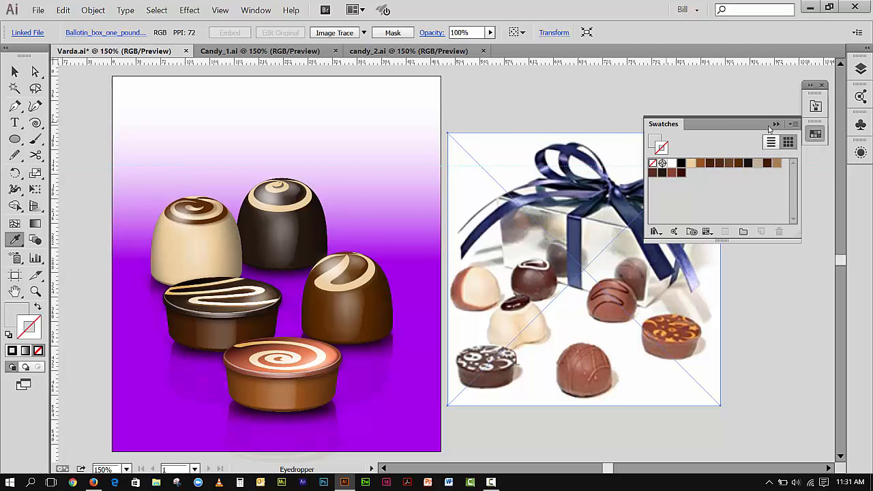
{"action": "left_click", "coordinate": [861, 97]}
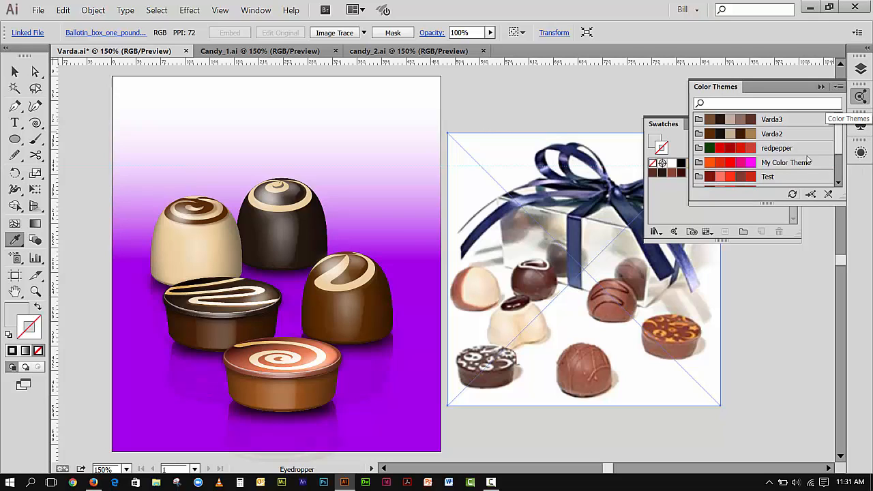
Refresh the Color Themes panel, then collapse both the Color Themes and Swatches panels.
{"action": "left_click", "coordinate": [793, 195]}
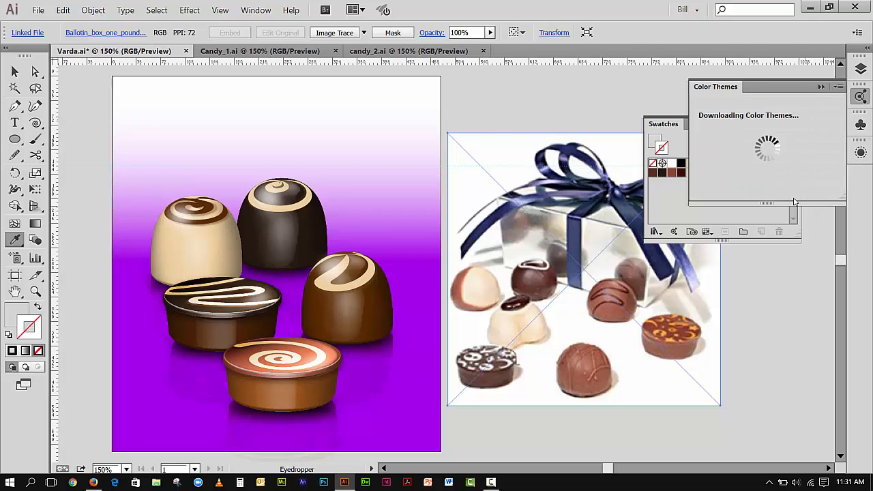
{"action": "left_click", "coordinate": [822, 86]}
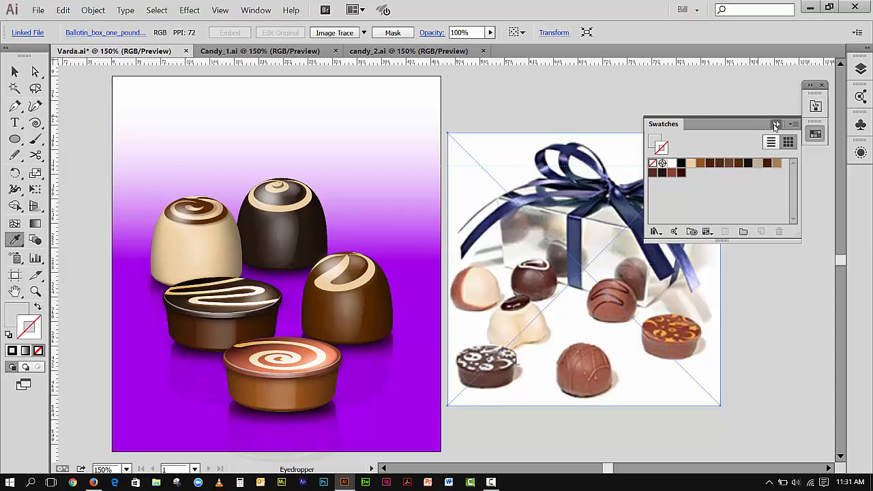
{"action": "left_click", "coordinate": [775, 126]}
{"action": "left_click", "coordinate": [14, 72]}
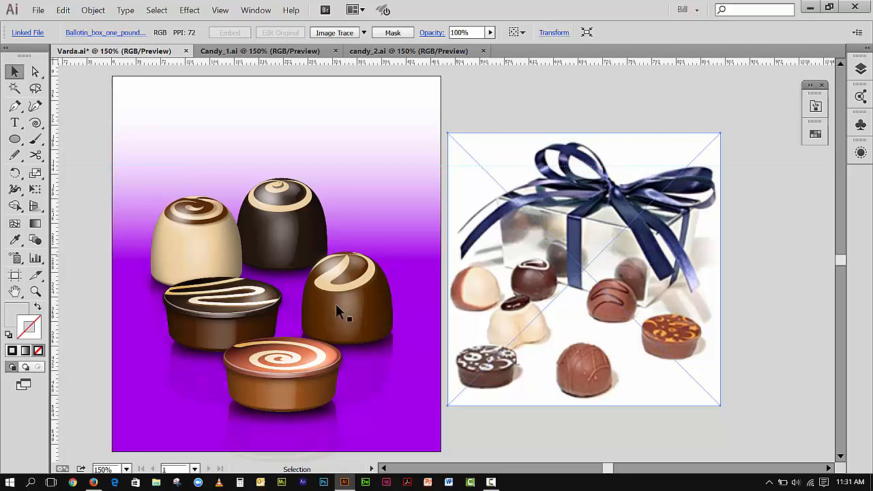
Switch to the Candy_1 document and drag out a vertical guide near the artboard's centre.
{"action": "left_click", "coordinate": [249, 53]}
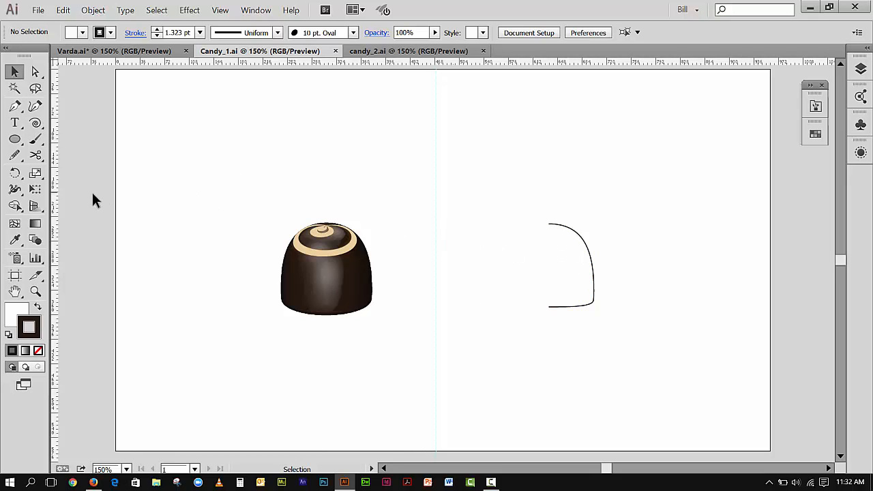
{"action": "left_click_drag", "start_coordinate": [53, 168], "coordinate": [448, 210]}
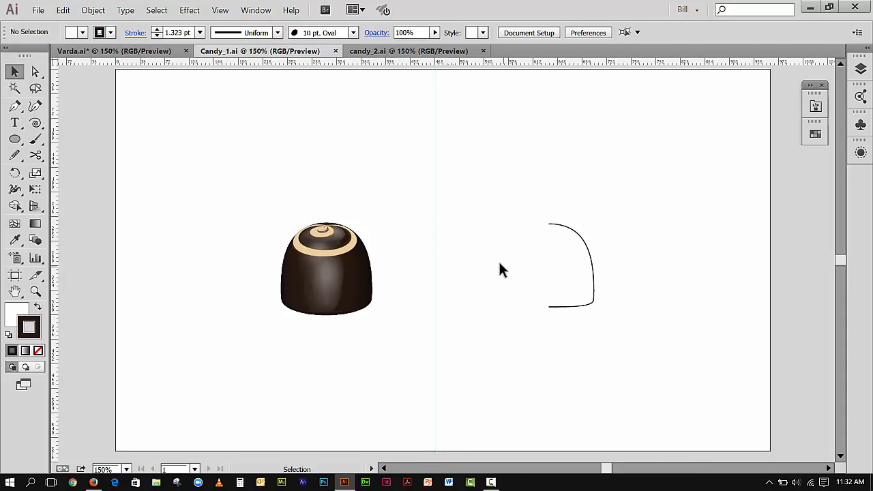
Draw a half-dome candy outline with the Pen tool starting on the guide.
{"action": "left_click", "coordinate": [14, 106]}
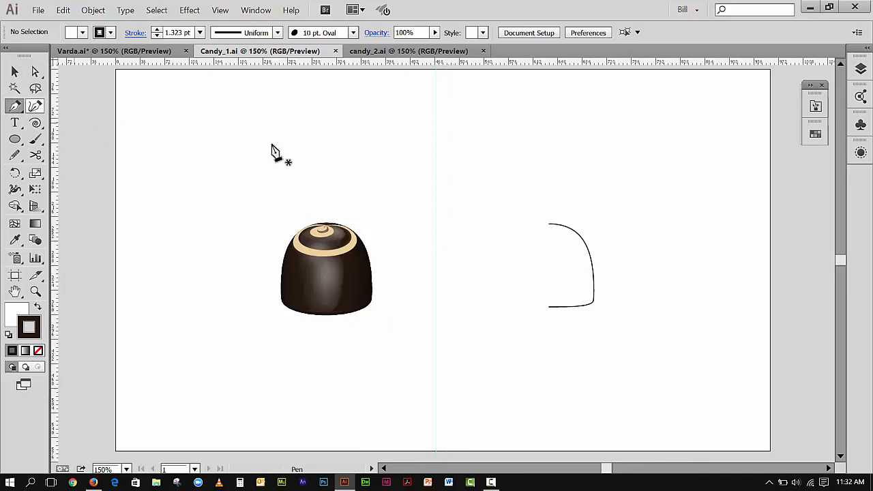
{"action": "left_click", "coordinate": [447, 146]}
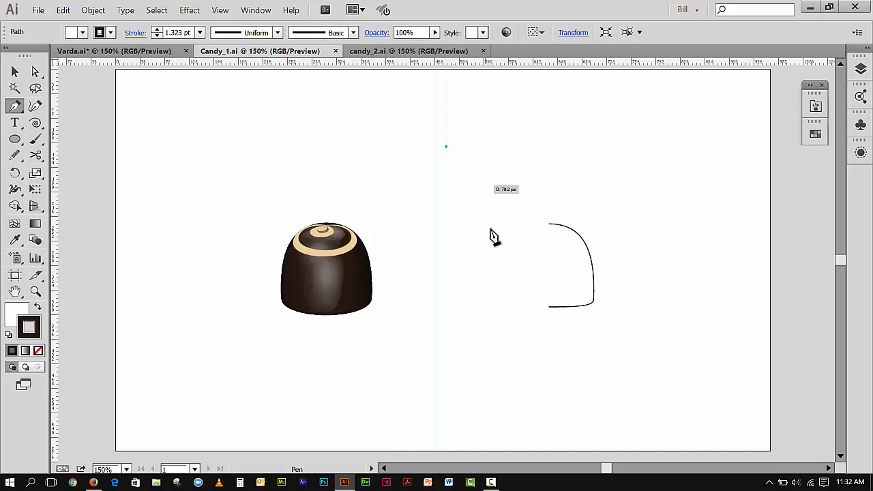
{"action": "left_click_drag", "start_coordinate": [490, 229], "coordinate": [481, 319]}
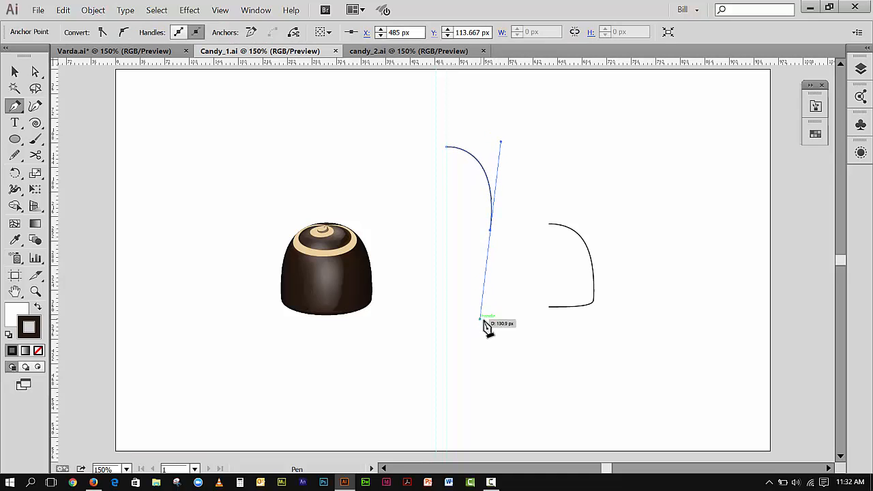
{"action": "left_click", "coordinate": [490, 232]}
{"action": "left_click", "coordinate": [448, 234]}
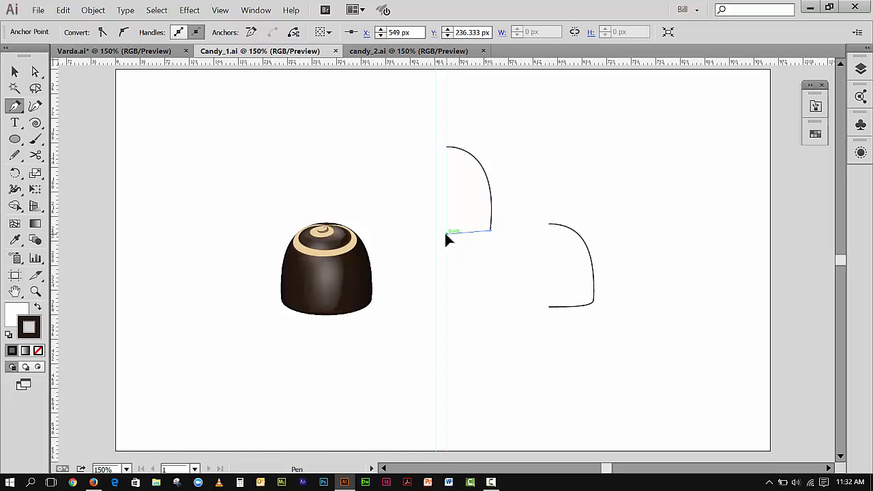
{"action": "left_click_drag", "start_coordinate": [422, 234], "coordinate": [412, 229]}
{"action": "left_click", "coordinate": [14, 72]}
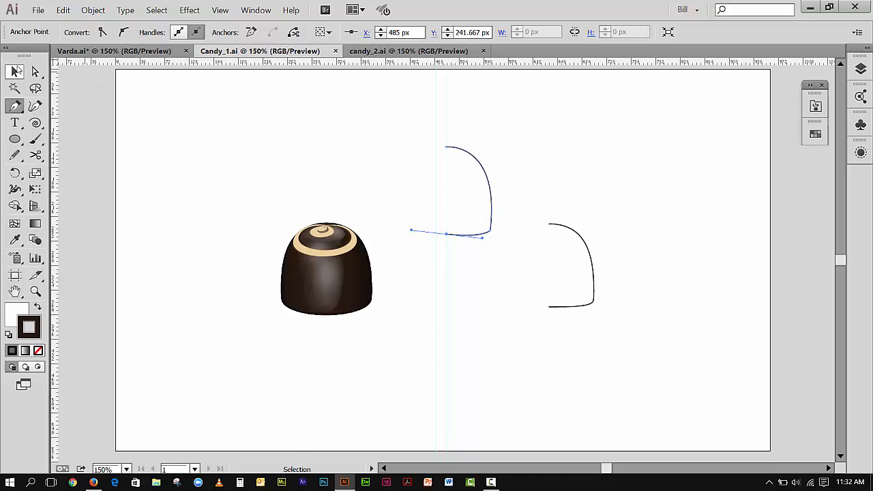
{"action": "left_click", "coordinate": [510, 222]}
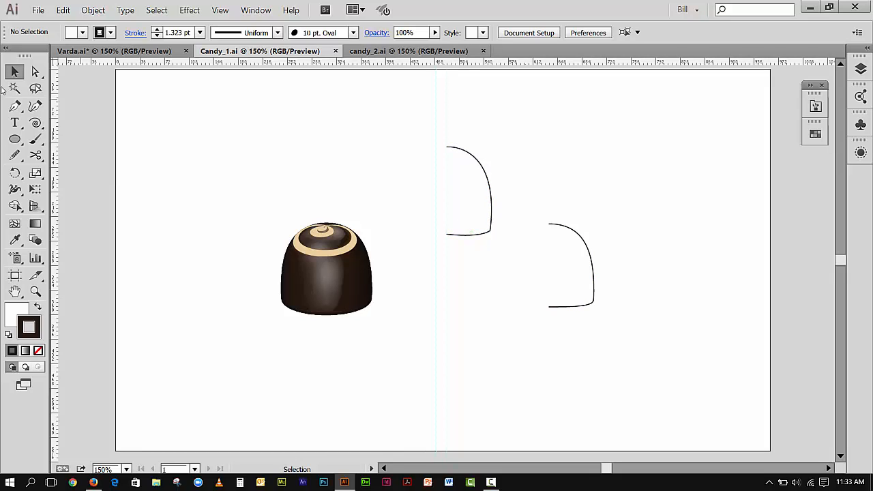
Delete the newly drawn half-dome outline.
{"action": "left_click", "coordinate": [462, 154]}
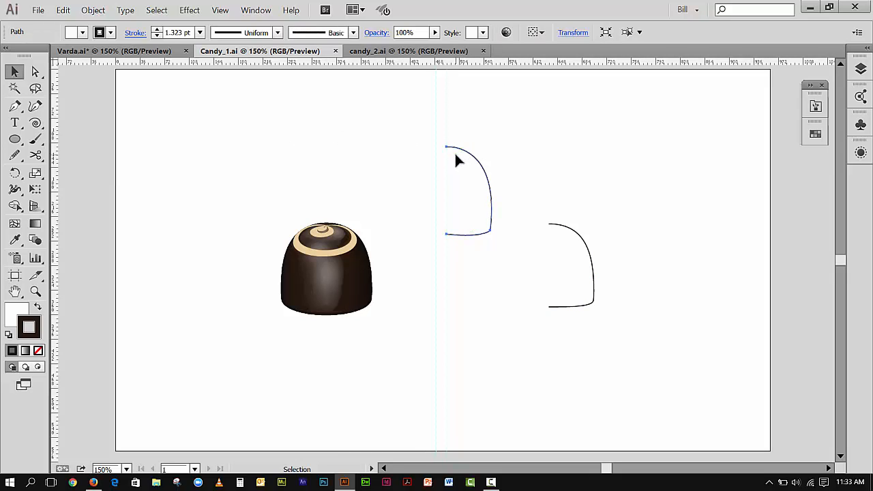
{"action": "key", "text": "Delete"}
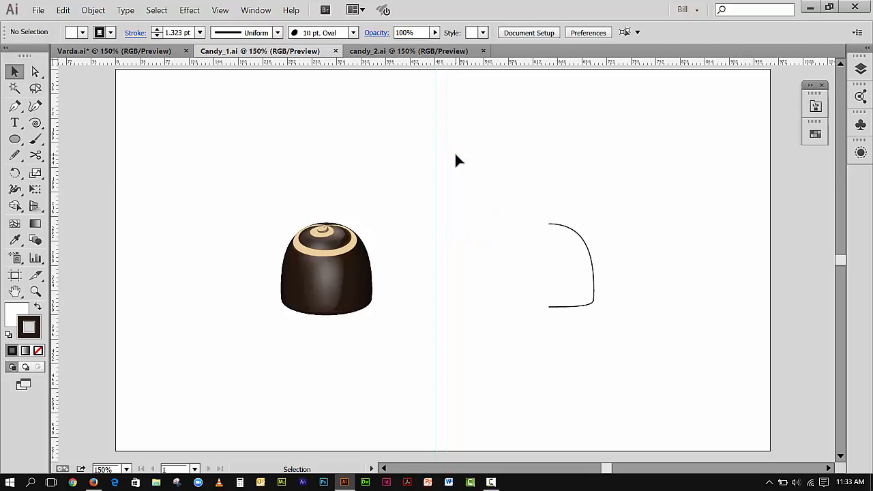
Open the Symbols panel and enter editing mode for the Light Swirl symbol.
{"action": "left_click", "coordinate": [595, 260]}
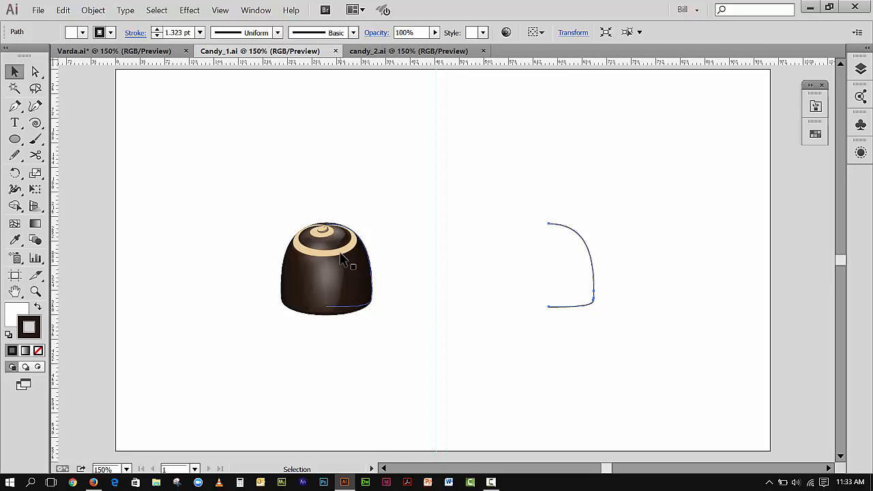
{"action": "left_click", "coordinate": [862, 124]}
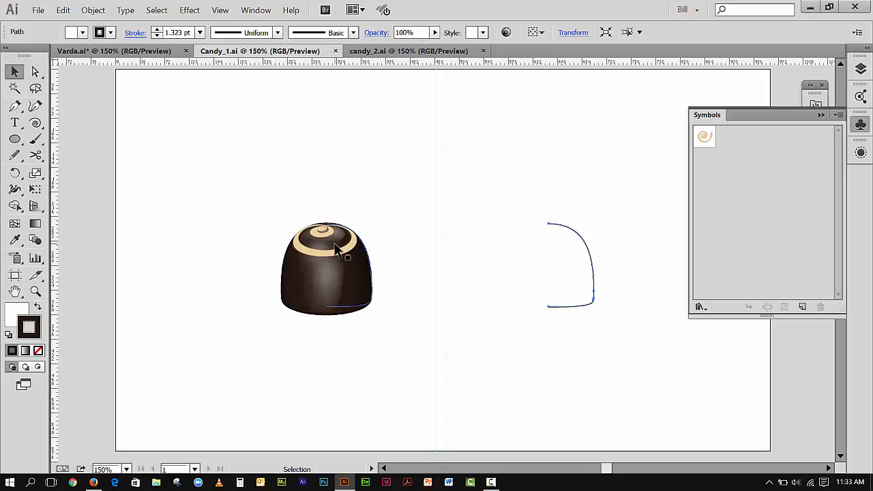
{"action": "double_click", "coordinate": [706, 137]}
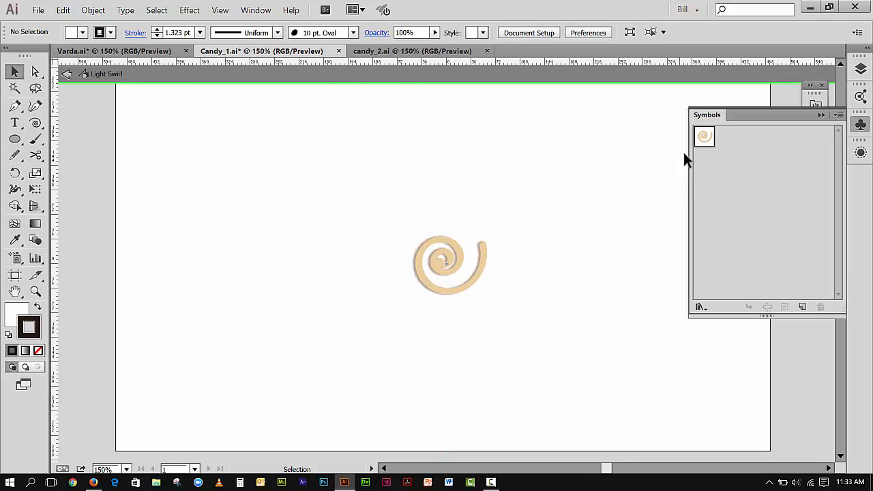
Draw a small spiral with the Spiral tool above and left of the existing swirl.
{"action": "left_click", "coordinate": [446, 266]}
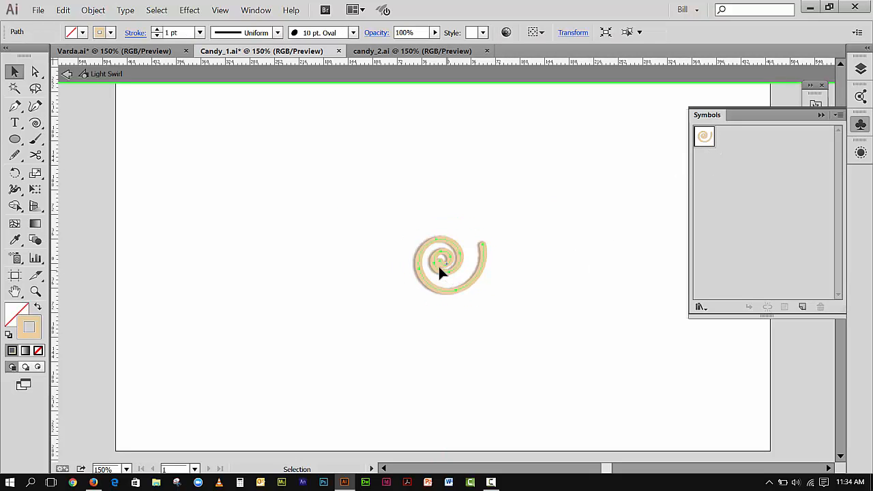
{"action": "left_click_drag", "start_coordinate": [325, 193], "coordinate": [557, 311]}
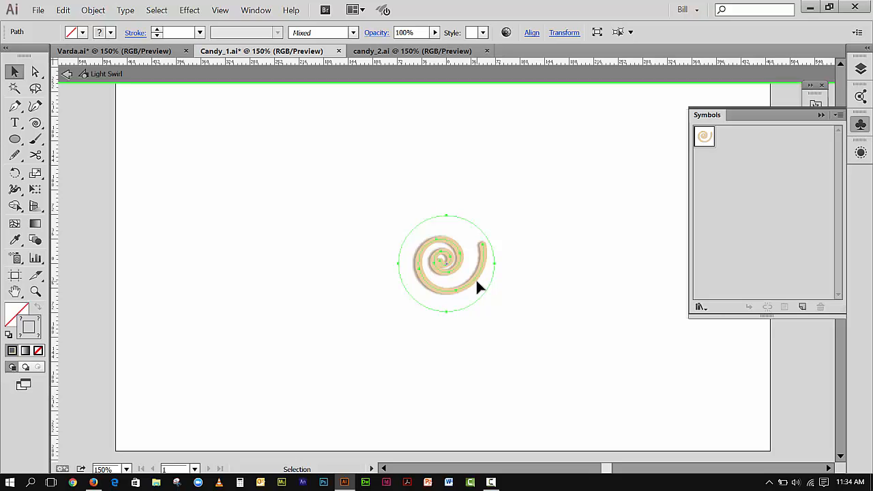
{"action": "left_click", "coordinate": [36, 123]}
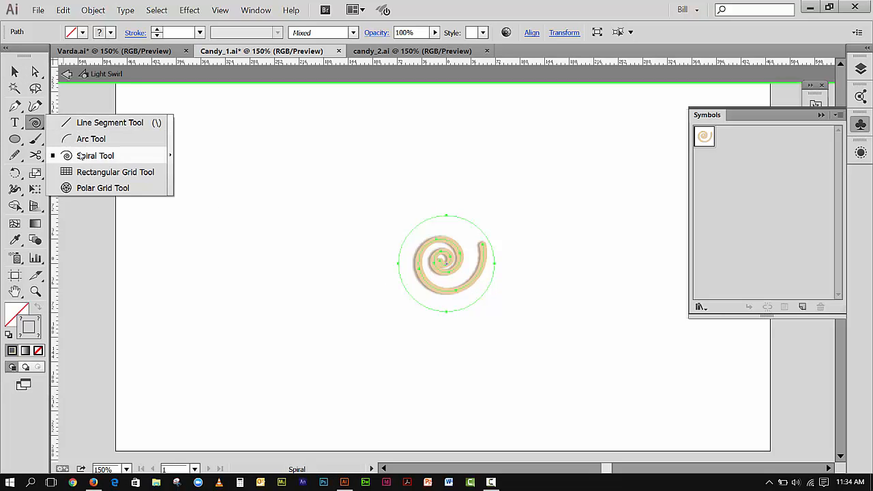
{"action": "left_click", "coordinate": [76, 154]}
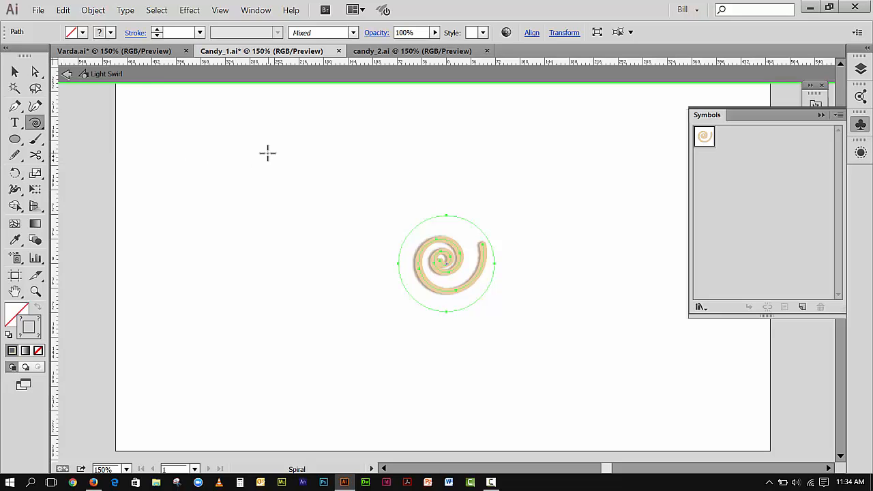
{"action": "left_click_drag", "start_coordinate": [258, 166], "coordinate": [296, 172]}
{"action": "key", "text": "v"}
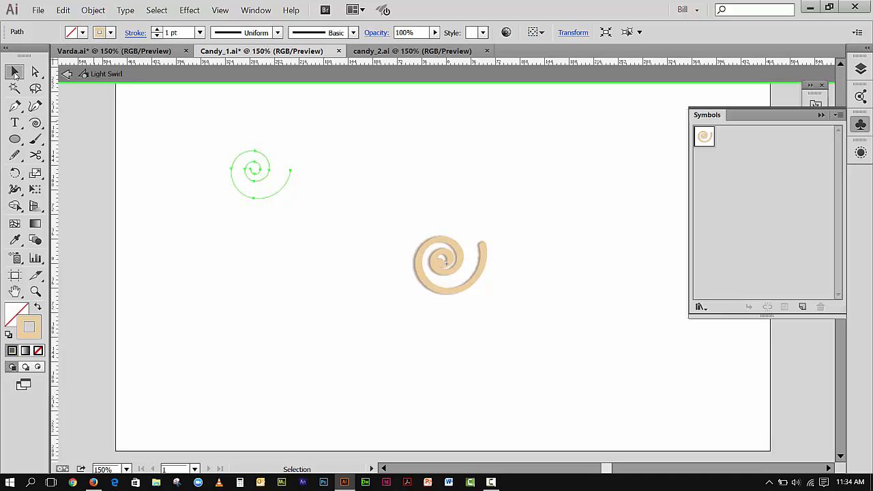
Collapse the Symbols panel and open the Brushes panel beside the symbol artwork.
{"action": "left_click", "coordinate": [821, 115]}
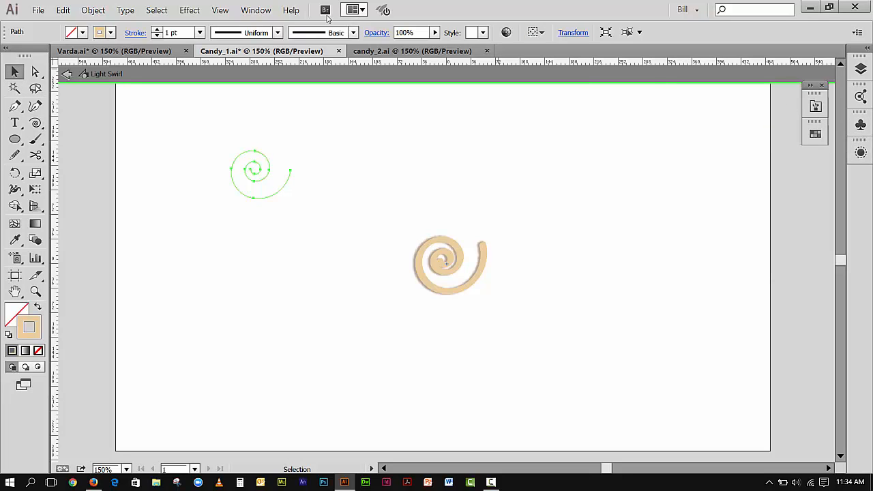
{"action": "left_click", "coordinate": [264, 11]}
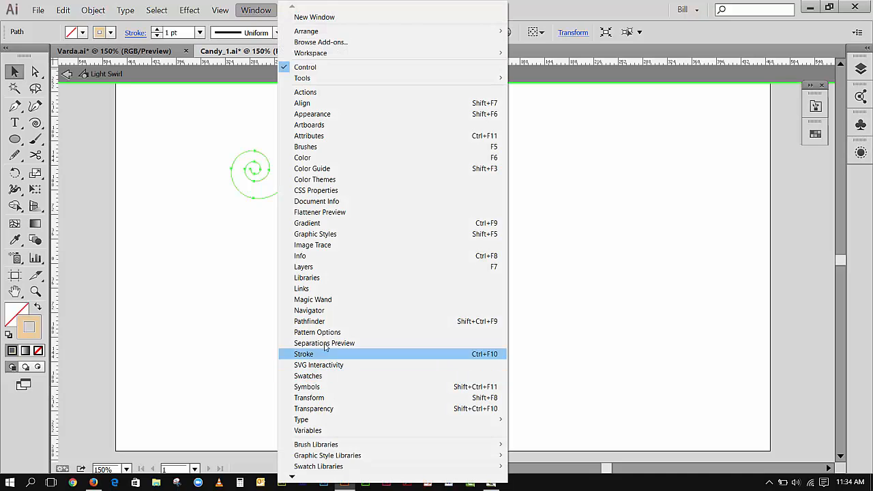
{"action": "left_click", "coordinate": [304, 147]}
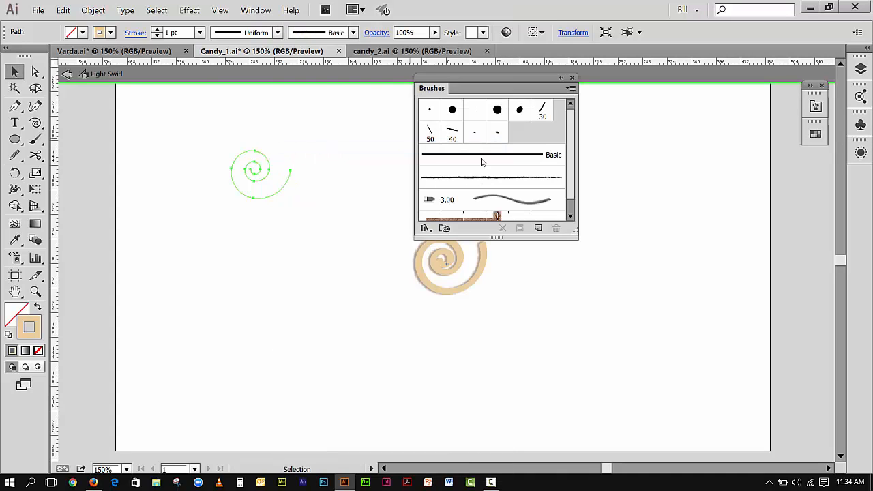
{"action": "left_click_drag", "start_coordinate": [501, 92], "coordinate": [690, 118]}
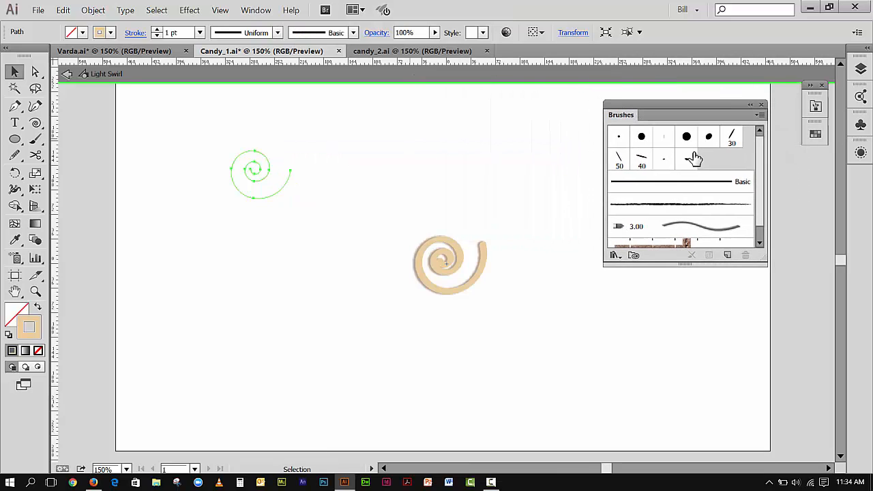
Apply the 10 pt. Oval brush from the Artistic_Calligraphic library to the new spiral.
{"action": "left_click", "coordinate": [616, 255]}
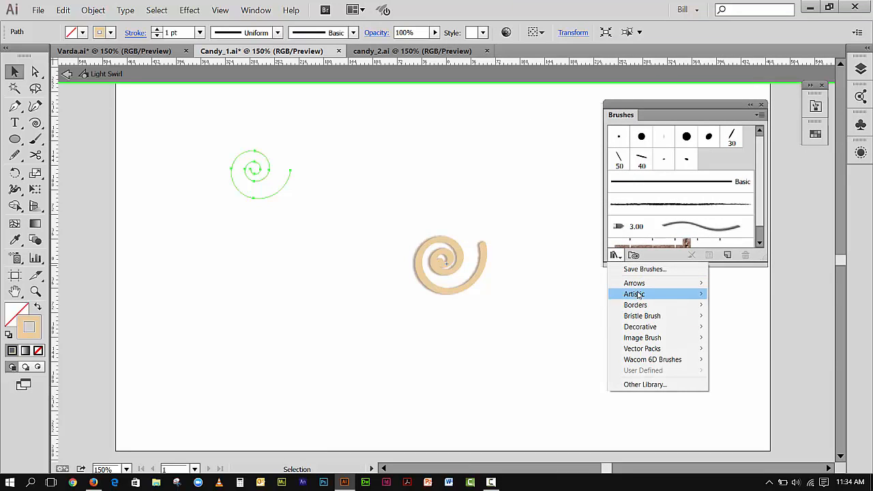
{"action": "mouse_move", "coordinate": [638, 294]}
{"action": "left_click", "coordinate": [744, 295]}
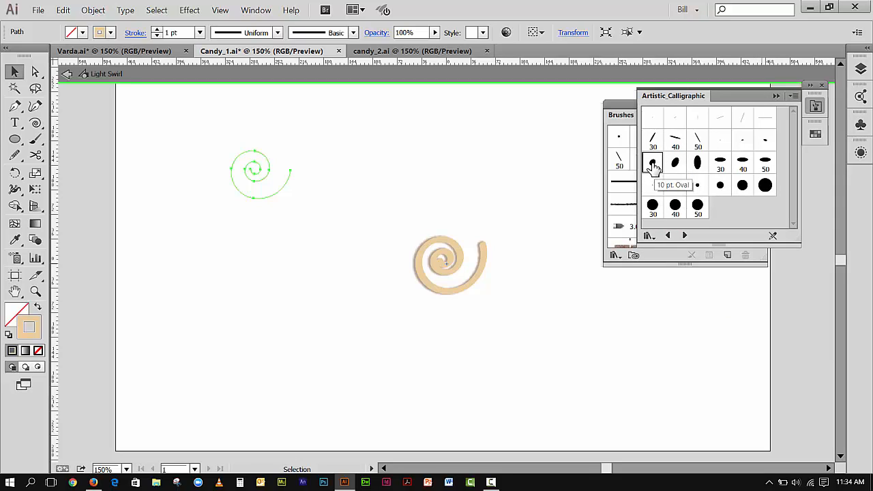
{"action": "left_click", "coordinate": [653, 164]}
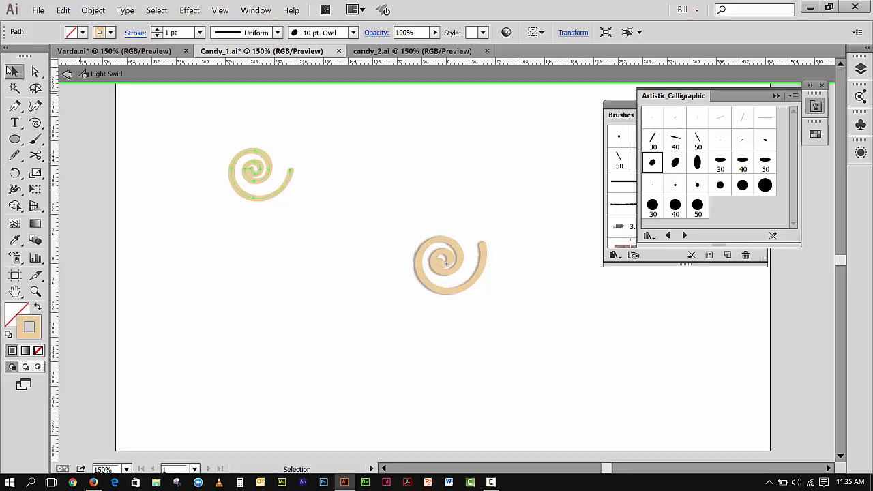
{"action": "left_click", "coordinate": [149, 168]}
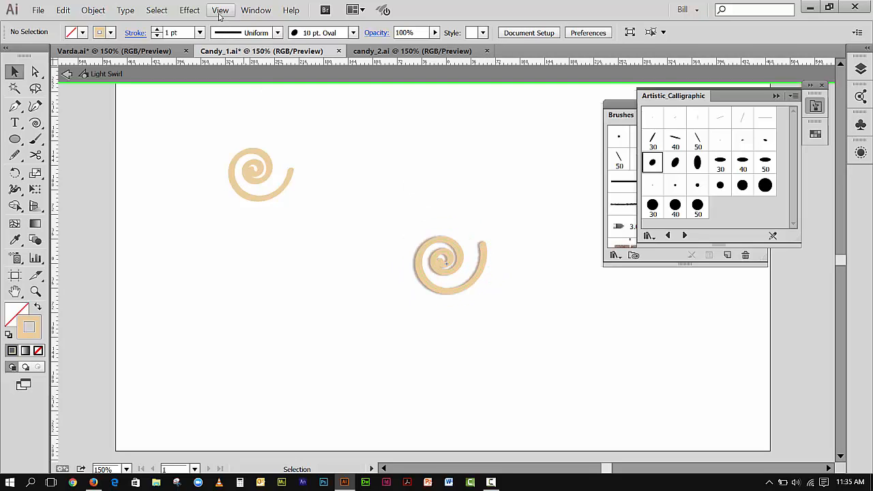
{"action": "left_click", "coordinate": [192, 15]}
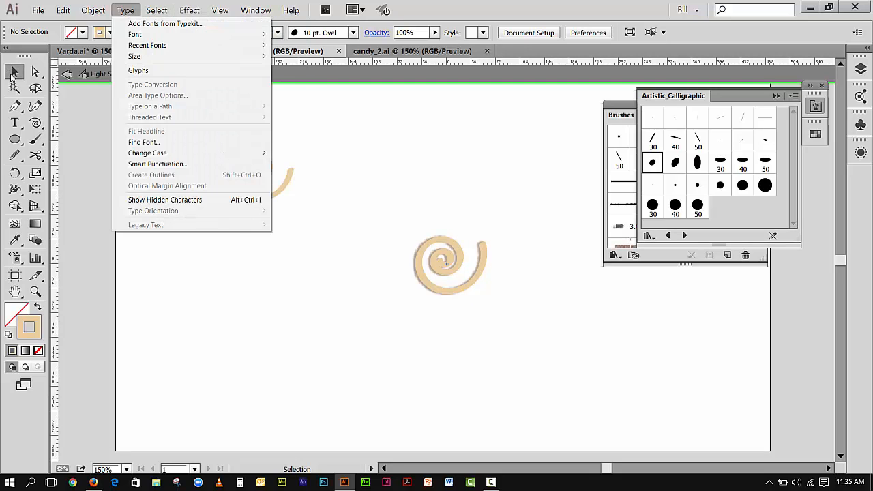
{"action": "left_click", "coordinate": [13, 73]}
Try adding a Drop Shadow effect to the new spiral, previewing it and opening the shadow colour picker.
{"action": "left_click", "coordinate": [266, 168]}
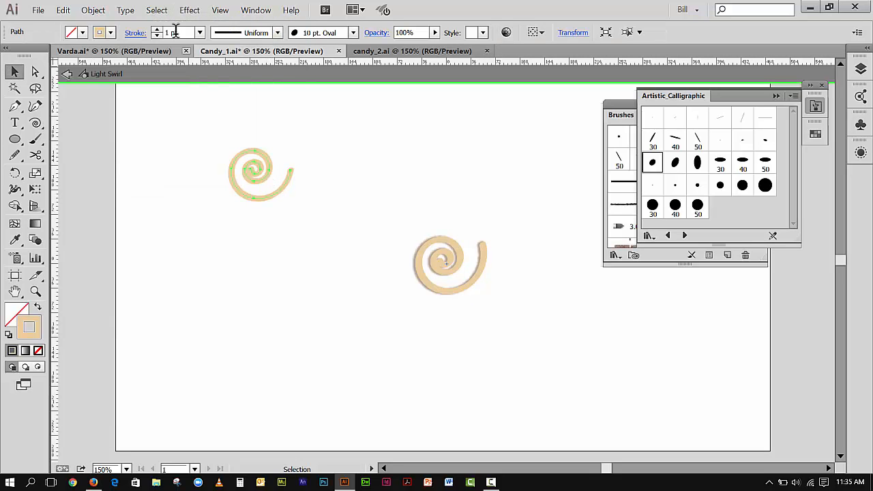
{"action": "left_click", "coordinate": [187, 12]}
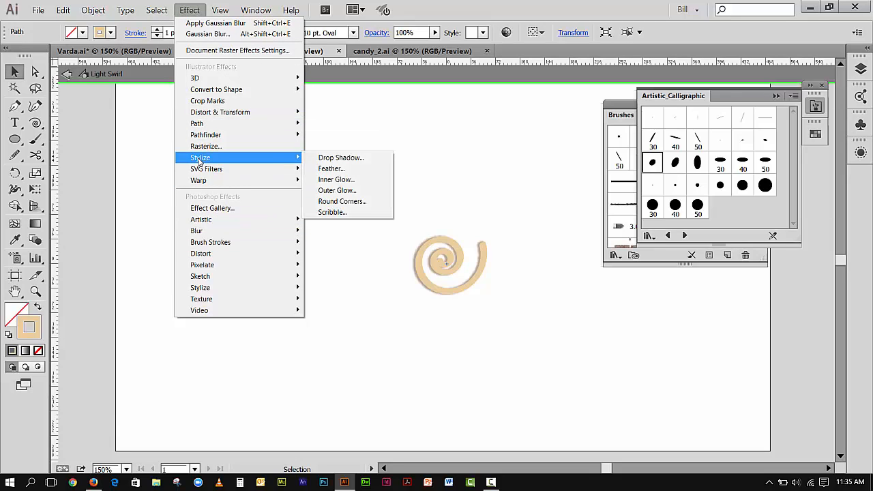
{"action": "left_click", "coordinate": [312, 157]}
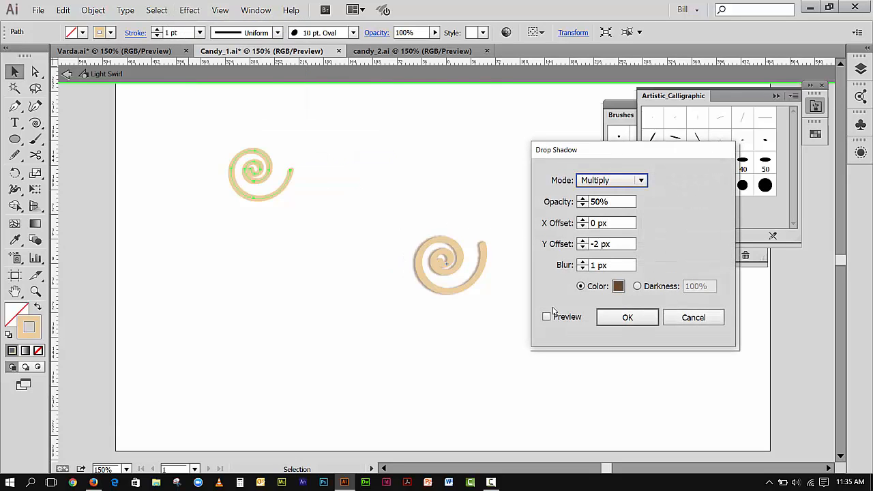
{"action": "left_click", "coordinate": [547, 317]}
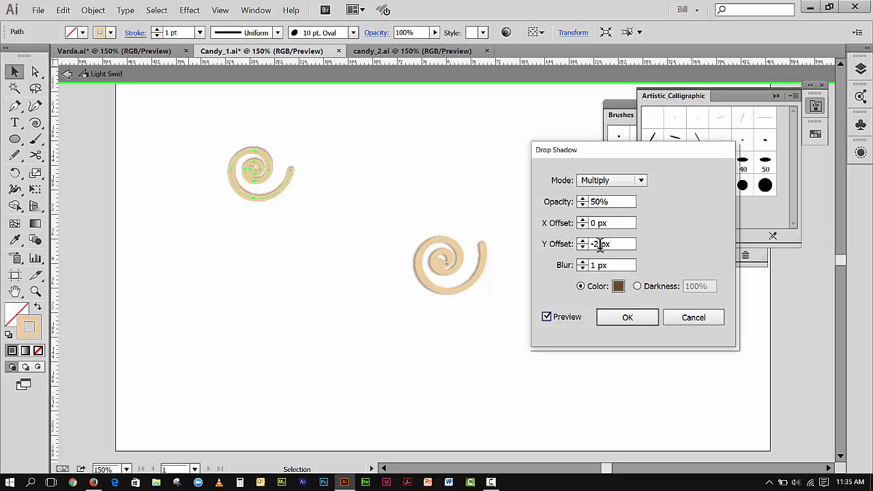
{"action": "left_click", "coordinate": [618, 287]}
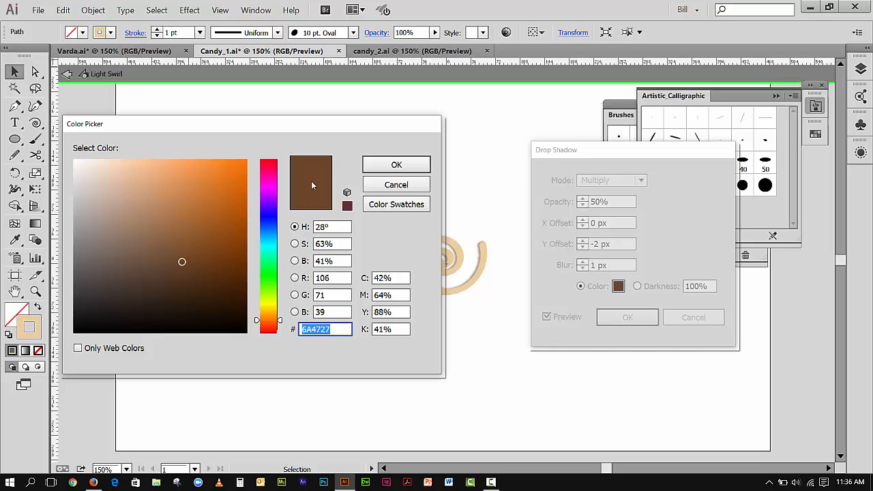
{"action": "left_click", "coordinate": [408, 187]}
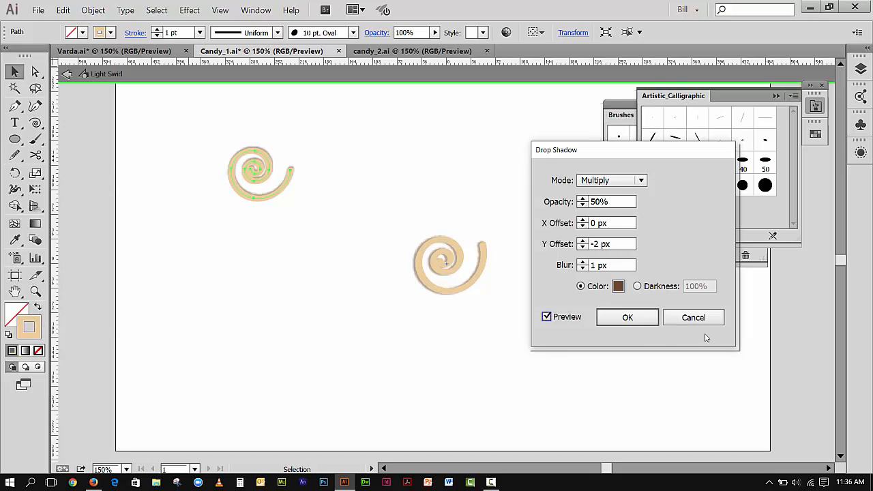
{"action": "left_click", "coordinate": [692, 317]}
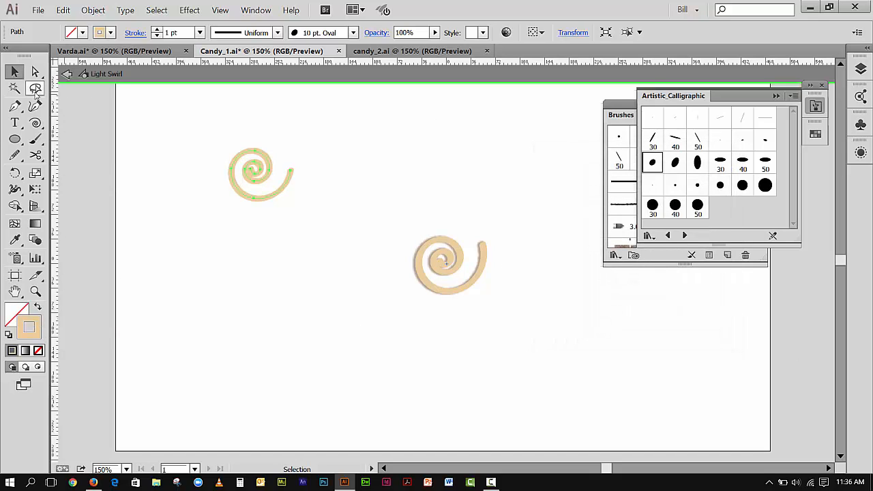
Delete the new spiral from the Light Swirl symbol and exit symbol editing mode.
{"action": "left_click_drag", "start_coordinate": [250, 160], "coordinate": [315, 229]}
{"action": "key", "text": "Delete"}
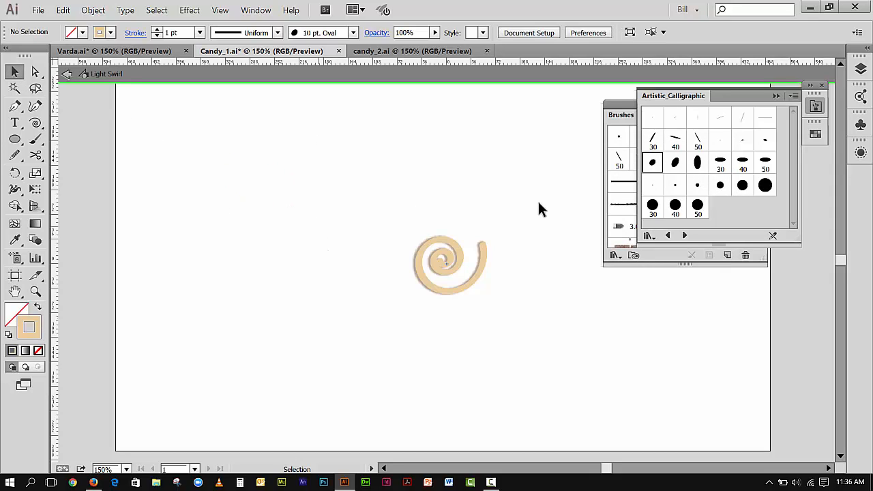
{"action": "left_click_drag", "start_coordinate": [368, 211], "coordinate": [506, 326]}
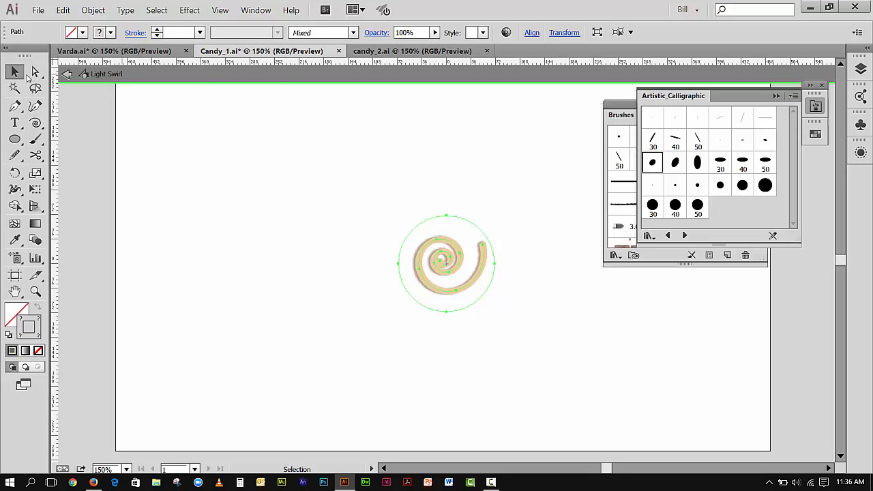
{"action": "left_click", "coordinate": [66, 75]}
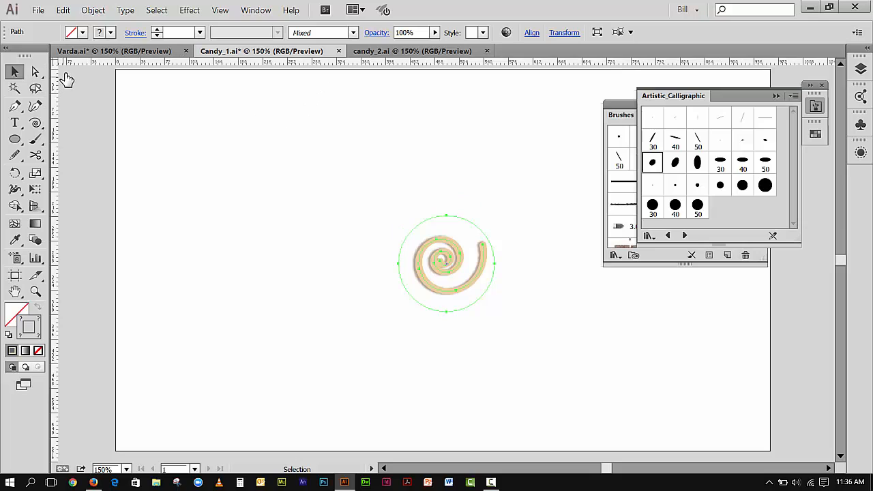
{"action": "left_click", "coordinate": [69, 71]}
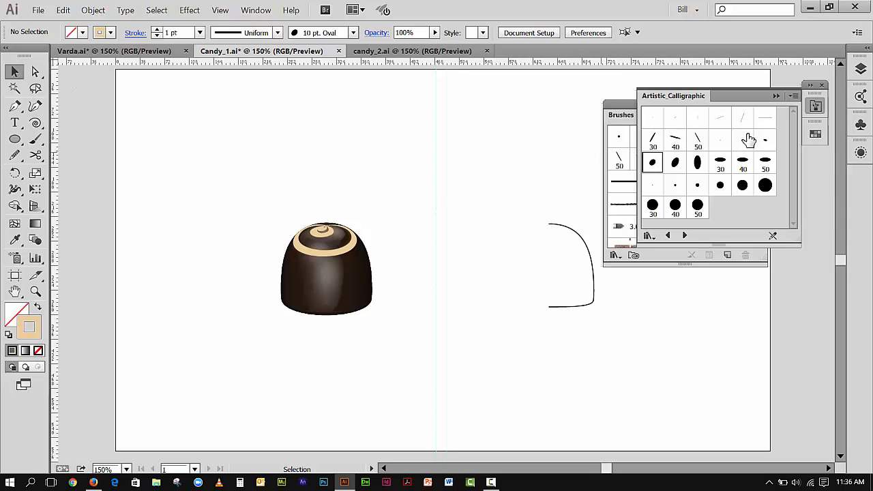
Collapse the Artistic_Calligraphic library and Brushes panel and dock the Brushes panel with the side icons.
{"action": "left_click", "coordinate": [777, 96]}
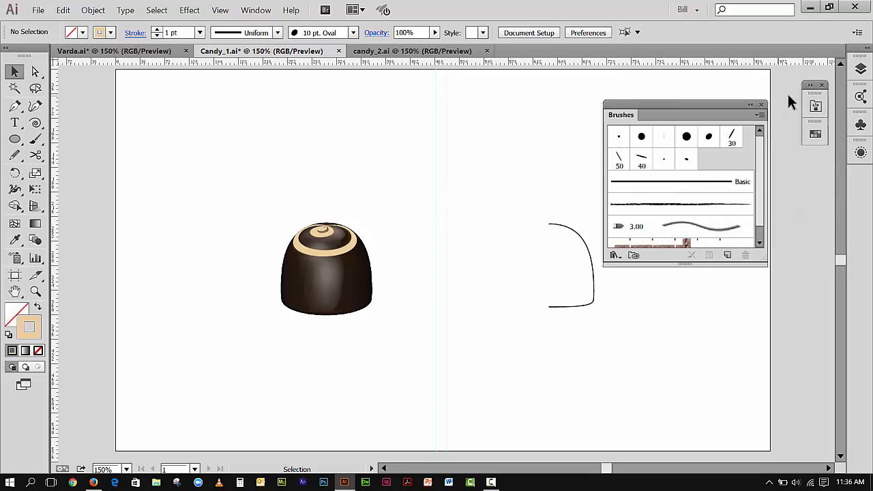
{"action": "left_click", "coordinate": [751, 104]}
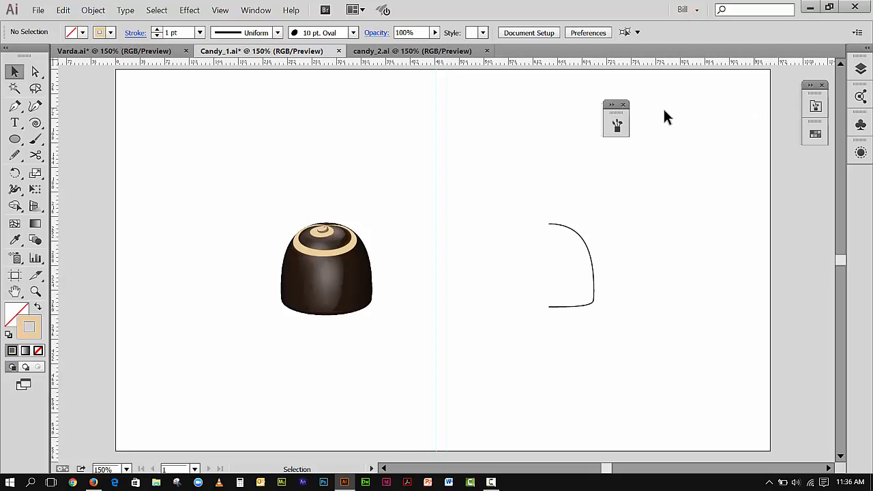
{"action": "mouse_move", "coordinate": [619, 119]}
{"action": "left_mouse_down"}
{"action": "mouse_move", "coordinate": [861, 194]}
{"action": "mouse_move", "coordinate": [868, 102]}
{"action": "mouse_move", "coordinate": [859, 80]}
{"action": "mouse_move", "coordinate": [833, 192]}
{"action": "left_mouse_up"}
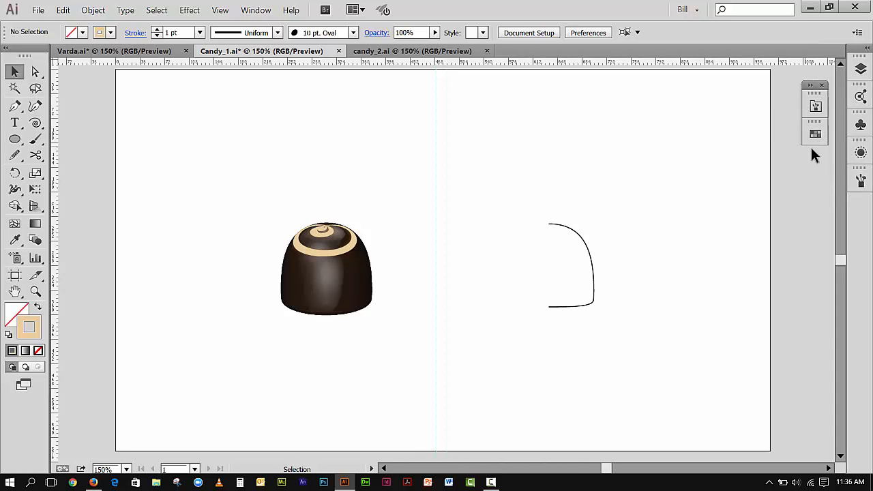
Draw a flat horizontal ellipse above the candy, filled with the tan colour and no stroke.
{"action": "left_click", "coordinate": [862, 124]}
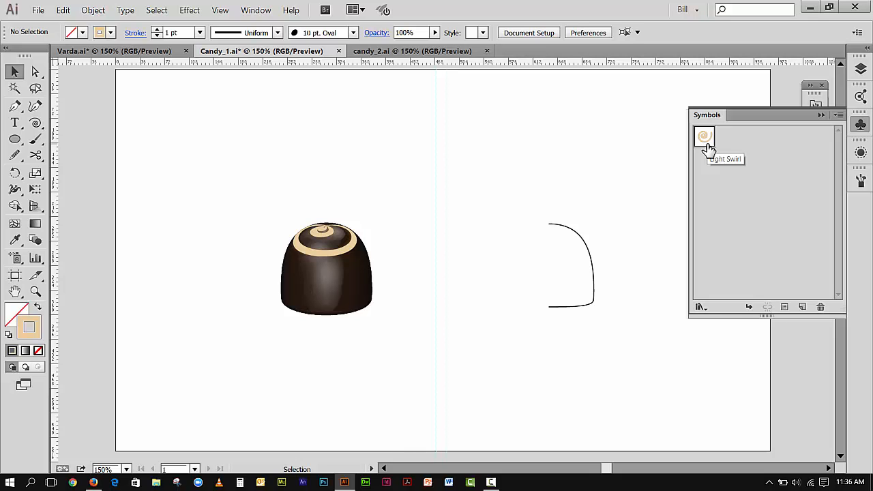
{"action": "left_click", "coordinate": [16, 140]}
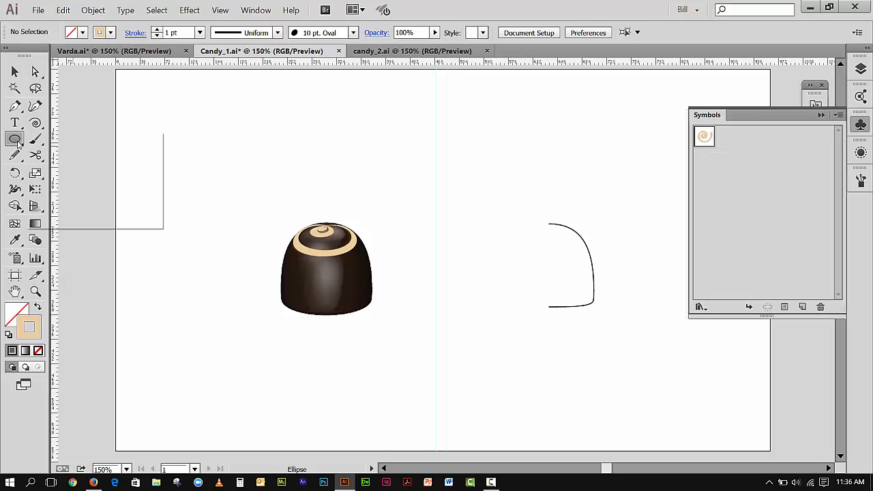
{"action": "left_click", "coordinate": [72, 172]}
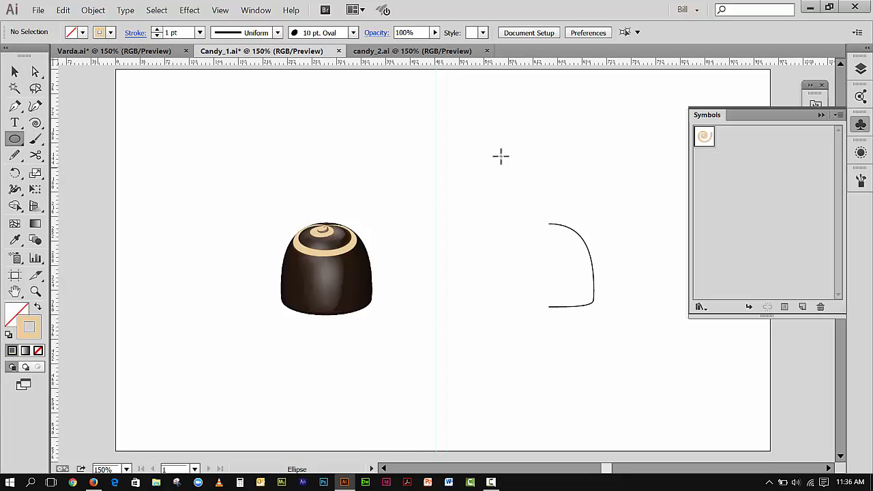
{"action": "left_click_drag", "start_coordinate": [405, 117], "coordinate": [507, 133]}
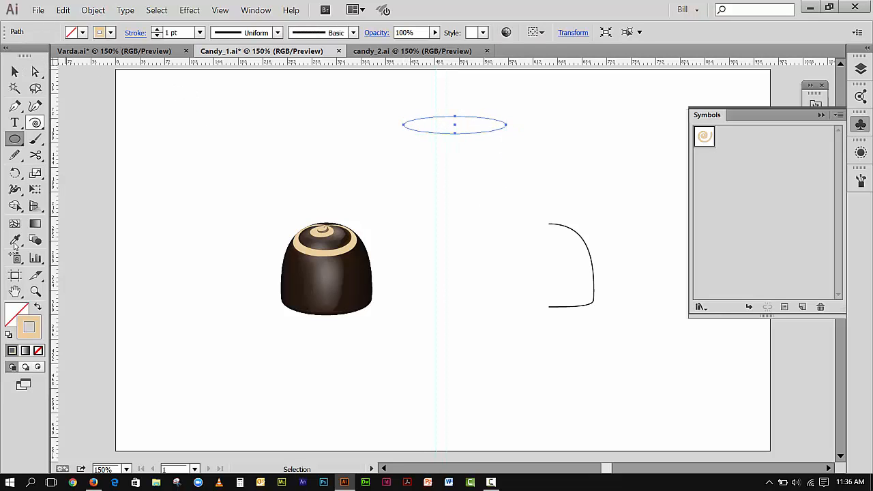
{"action": "left_click", "coordinate": [38, 307]}
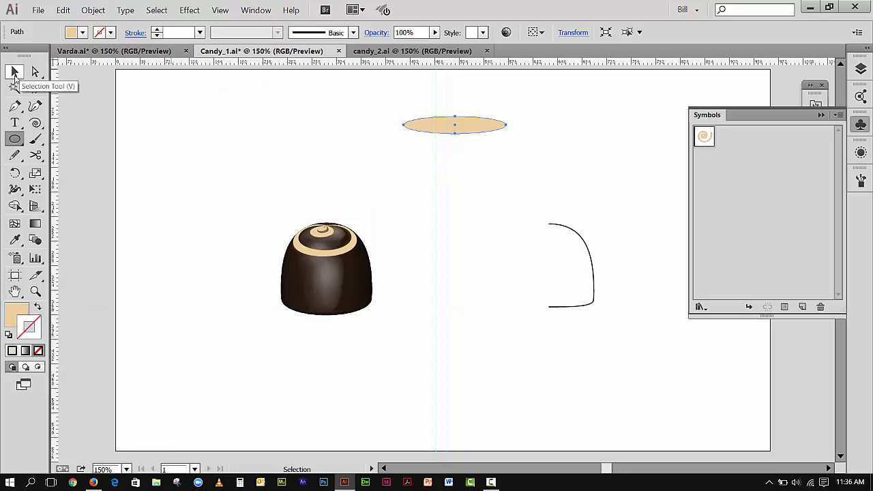
{"action": "left_click", "coordinate": [15, 74]}
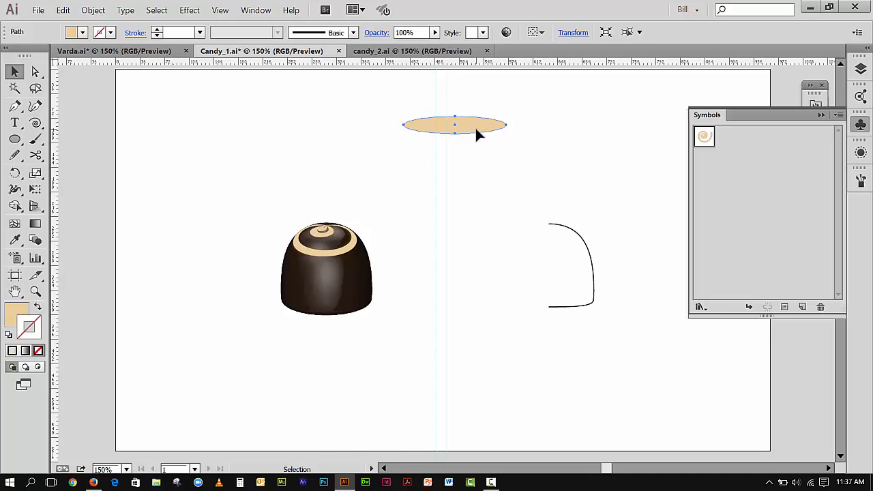
Turn the ellipse into a new Graphic symbol named oval.
{"action": "left_click_drag", "start_coordinate": [478, 126], "coordinate": [756, 191]}
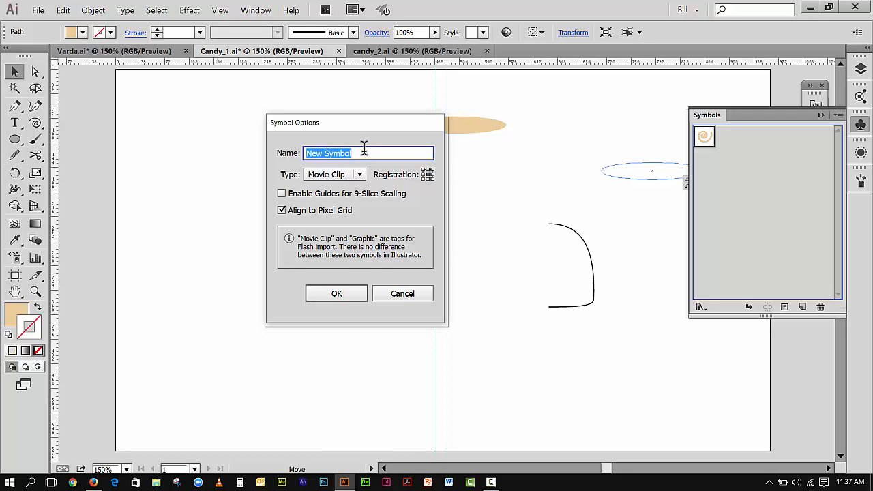
{"action": "type", "text": "oval"}
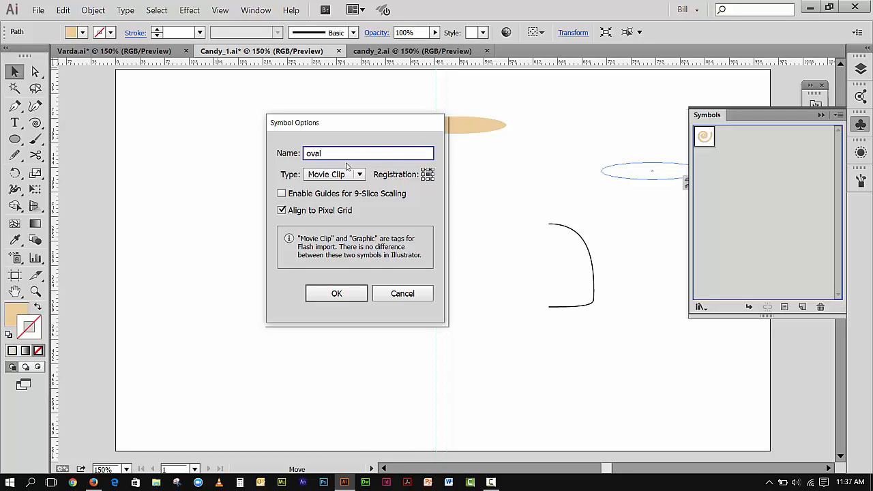
{"action": "left_click", "coordinate": [359, 176]}
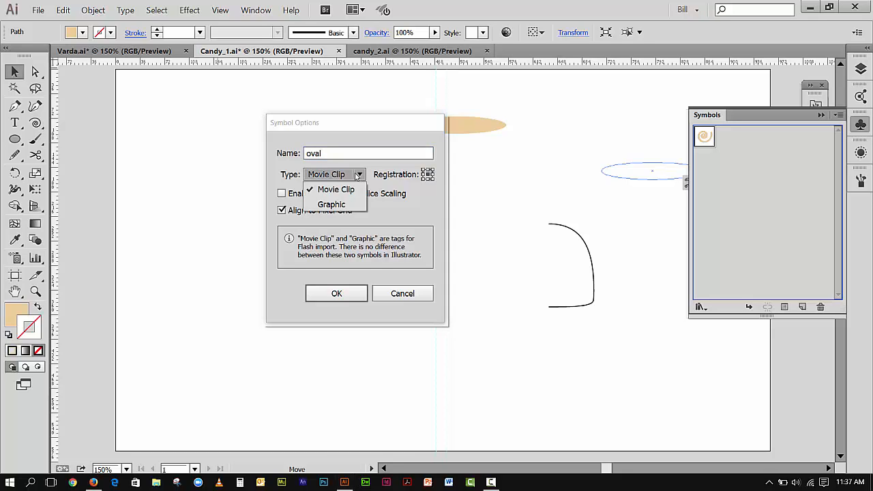
{"action": "left_click", "coordinate": [340, 205]}
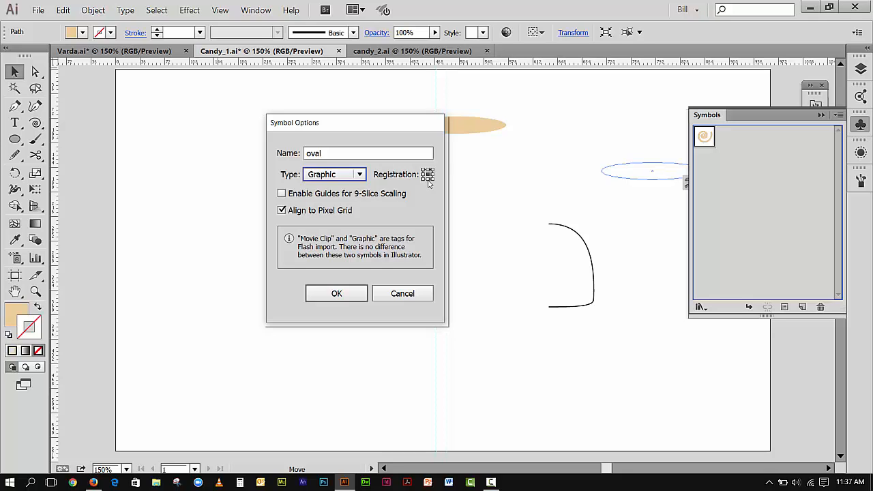
{"action": "left_click", "coordinate": [337, 293]}
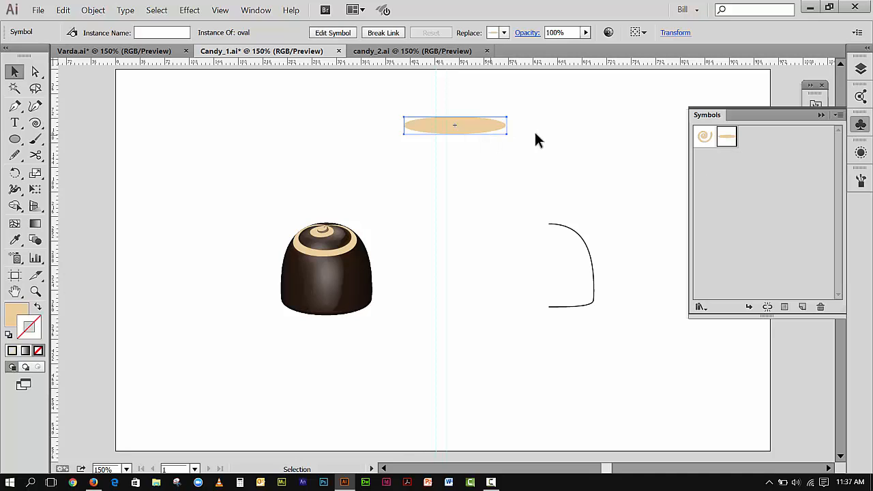
Place three more instances of the oval symbol on the artboard near the first one.
{"action": "left_click_drag", "start_coordinate": [728, 139], "coordinate": [541, 128]}
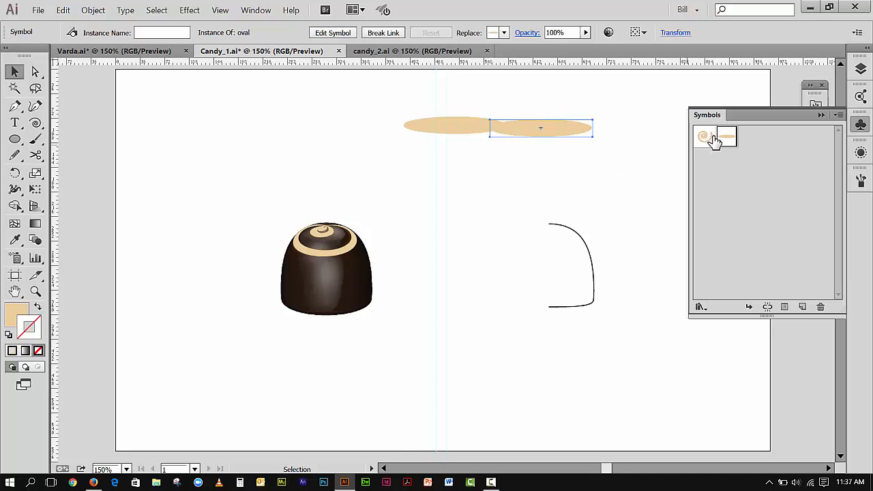
{"action": "left_click_drag", "start_coordinate": [714, 140], "coordinate": [612, 168]}
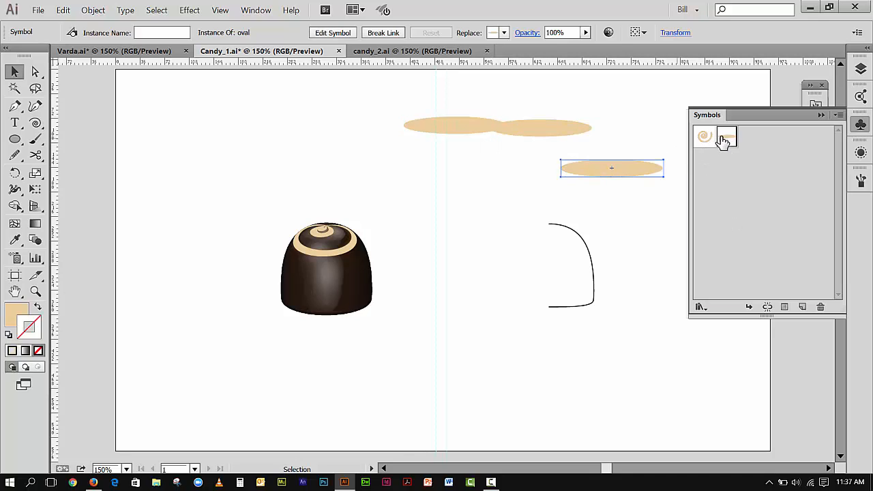
{"action": "left_click_drag", "start_coordinate": [725, 140], "coordinate": [473, 158]}
Delete all oval instances from the artboard and remove the oval symbol from the Symbols panel.
{"action": "left_click_drag", "start_coordinate": [419, 104], "coordinate": [631, 189]}
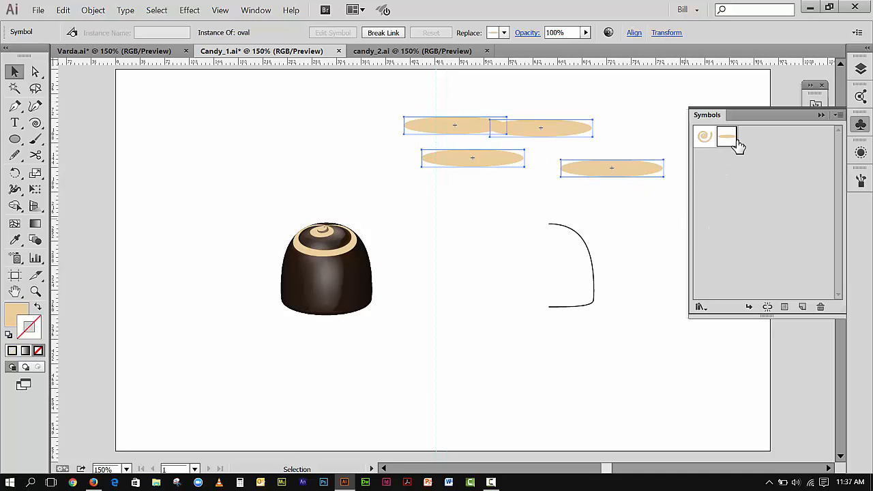
{"action": "key", "text": "Delete"}
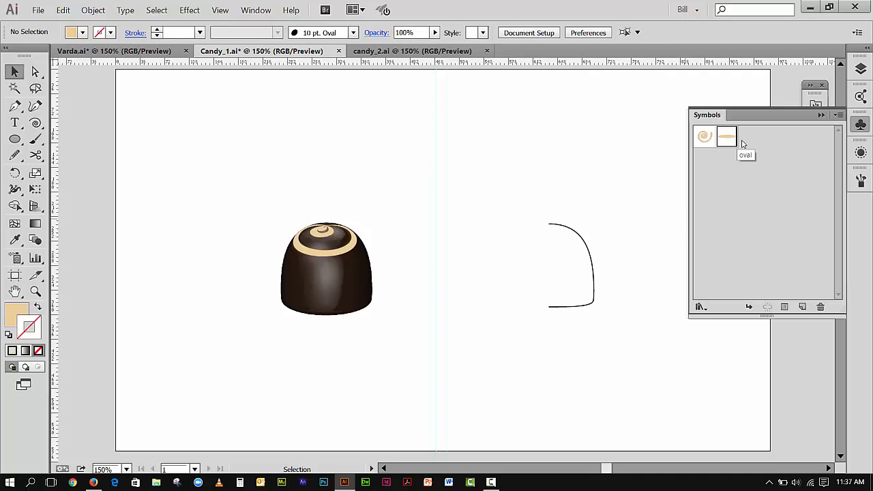
{"action": "left_click", "coordinate": [821, 307]}
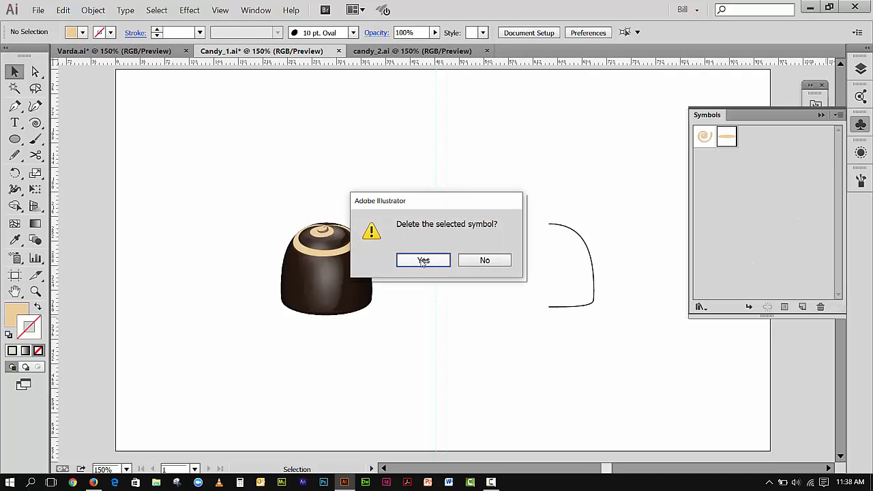
{"action": "left_click", "coordinate": [422, 261]}
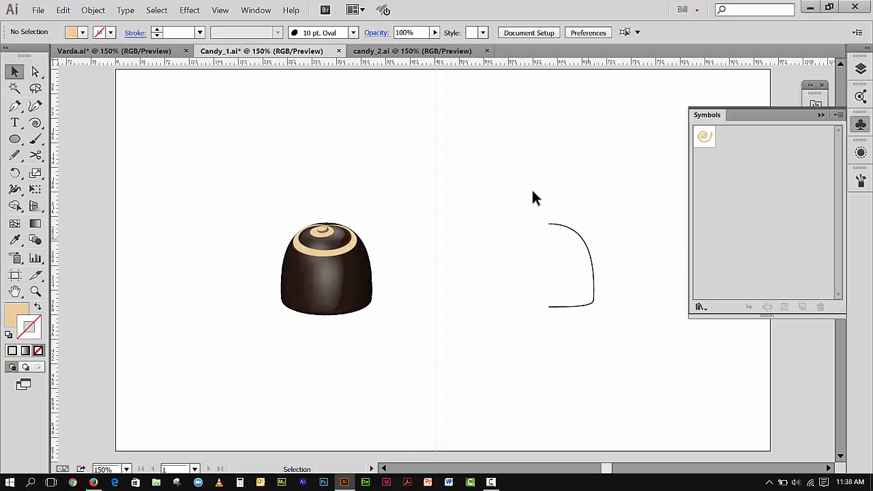
Clear the Swatches panel by deleting all unused swatches, the RGB Red swatch and the remaining colour group.
{"action": "left_click", "coordinate": [821, 114]}
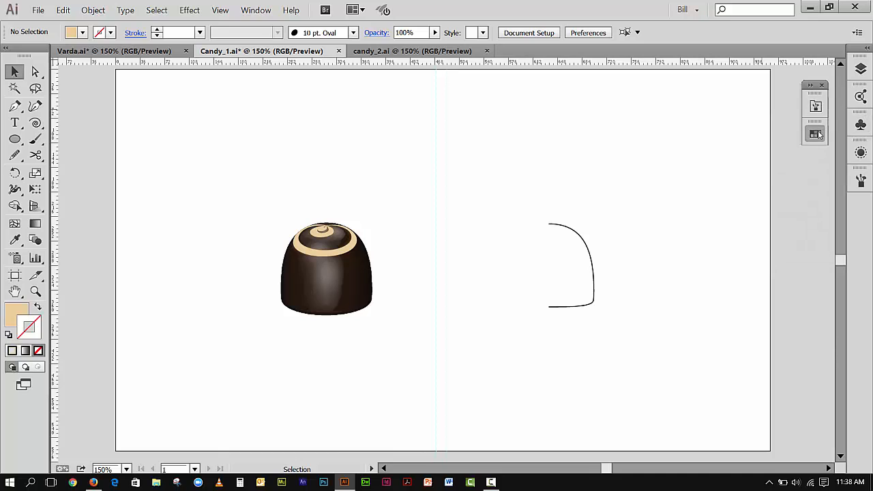
{"action": "left_click", "coordinate": [816, 134]}
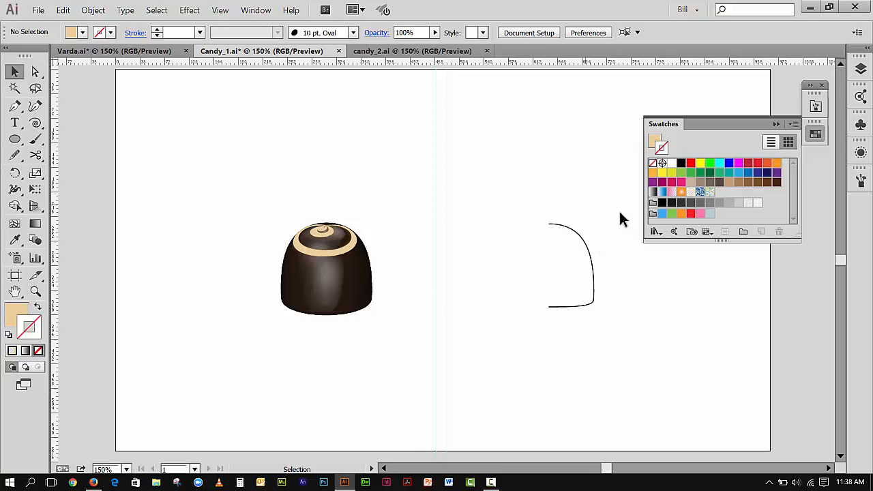
{"action": "left_click", "coordinate": [795, 125]}
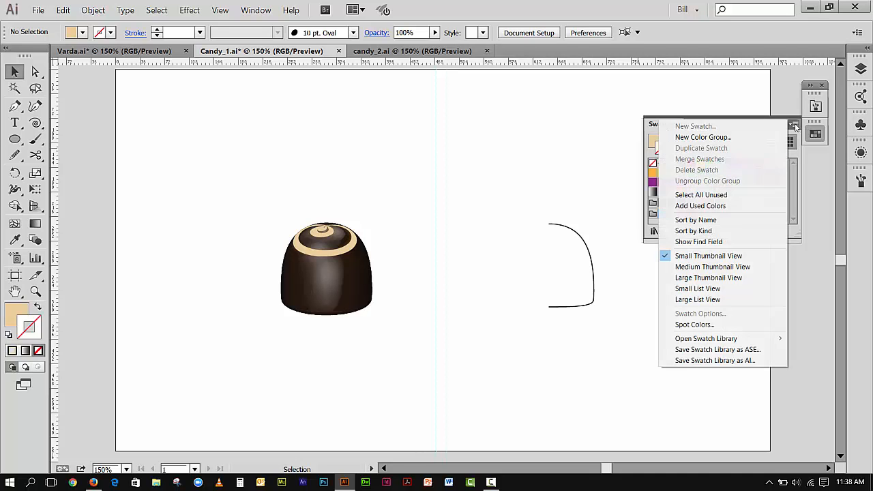
{"action": "left_click", "coordinate": [710, 196]}
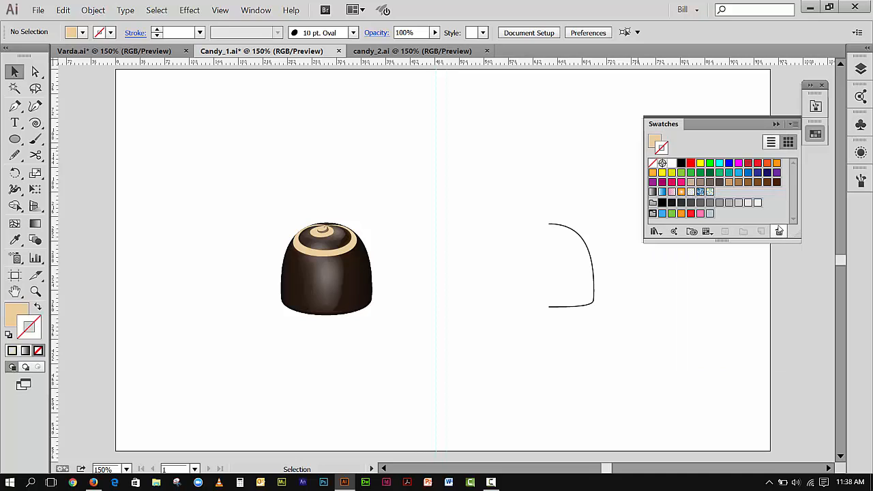
{"action": "left_click", "coordinate": [780, 231]}
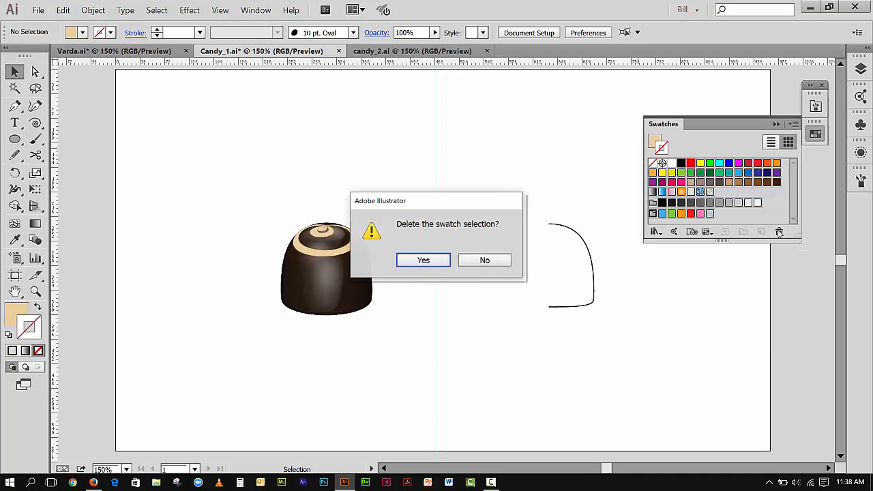
{"action": "left_click", "coordinate": [433, 262]}
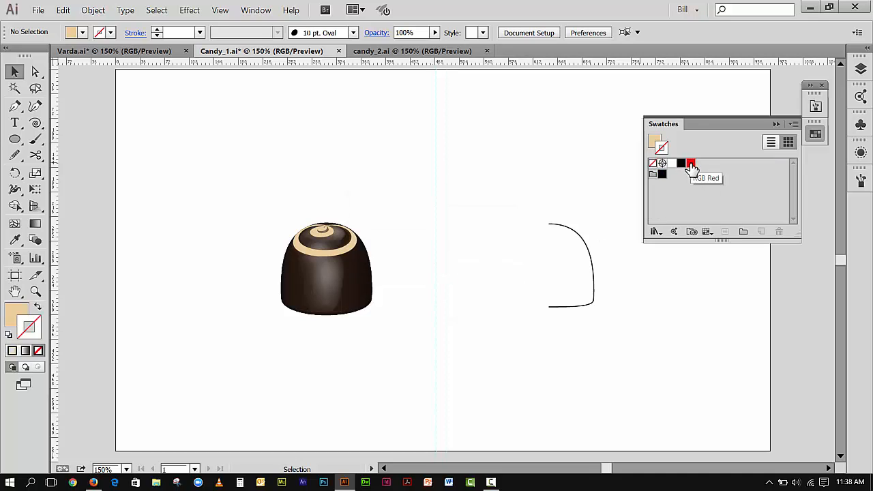
{"action": "left_click_drag", "start_coordinate": [691, 166], "coordinate": [779, 231]}
{"action": "left_click_drag", "start_coordinate": [653, 176], "coordinate": [780, 231]}
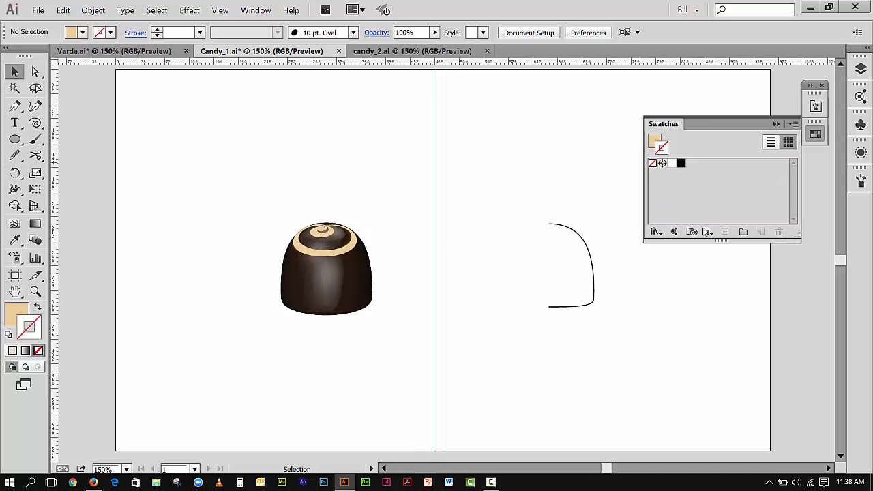
Select the curved profile path and drag the candy artwork into the Swatches panel as a new swatch.
{"action": "left_click", "coordinate": [569, 226]}
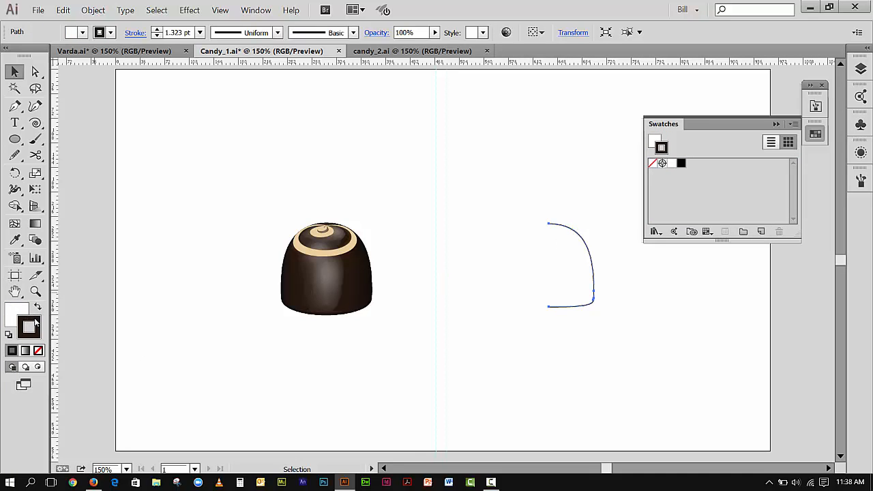
{"action": "left_click_drag", "start_coordinate": [315, 295], "coordinate": [727, 184]}
{"action": "left_click", "coordinate": [773, 204]}
Open the Color Themes panel, refresh its themes and move it beside the candy artwork.
{"action": "left_click", "coordinate": [256, 10]}
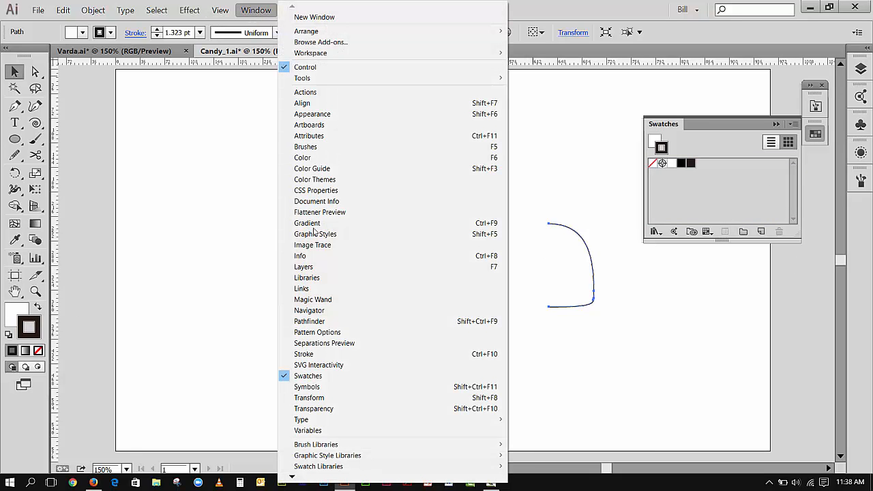
{"action": "left_click", "coordinate": [325, 179]}
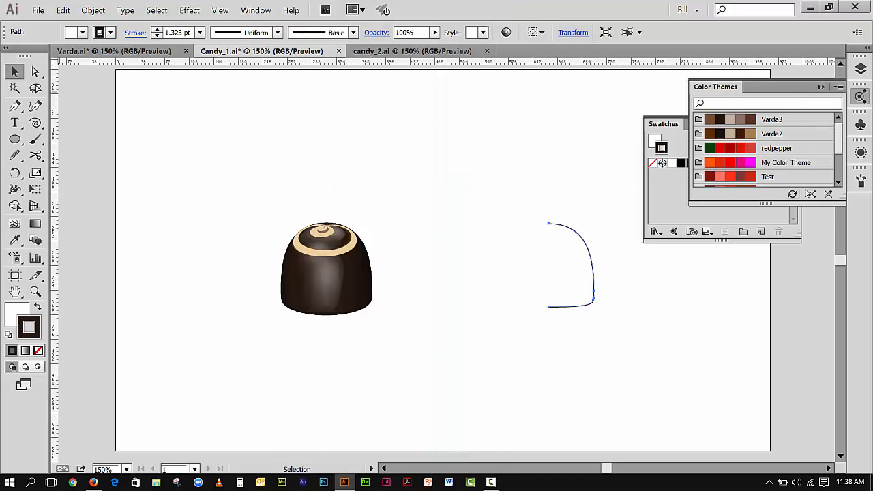
{"action": "left_click", "coordinate": [792, 193]}
{"action": "left_click_drag", "start_coordinate": [734, 87], "coordinate": [157, 107]}
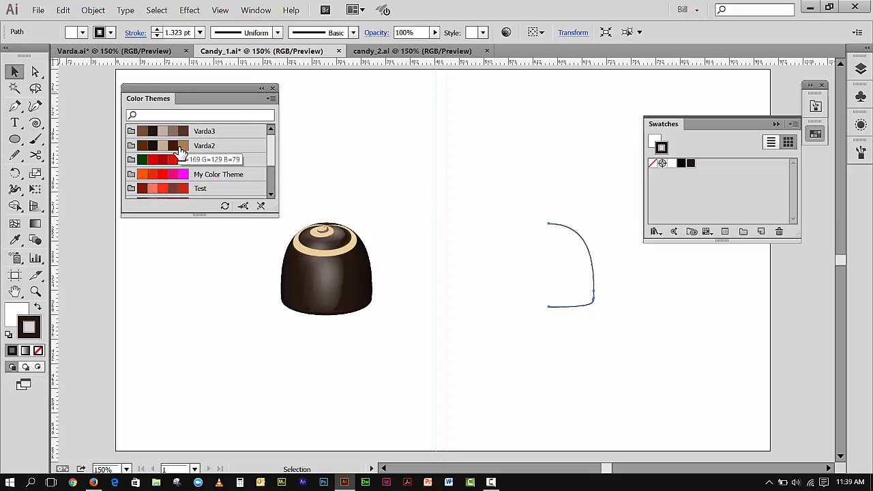
{"action": "left_click", "coordinate": [62, 82]}
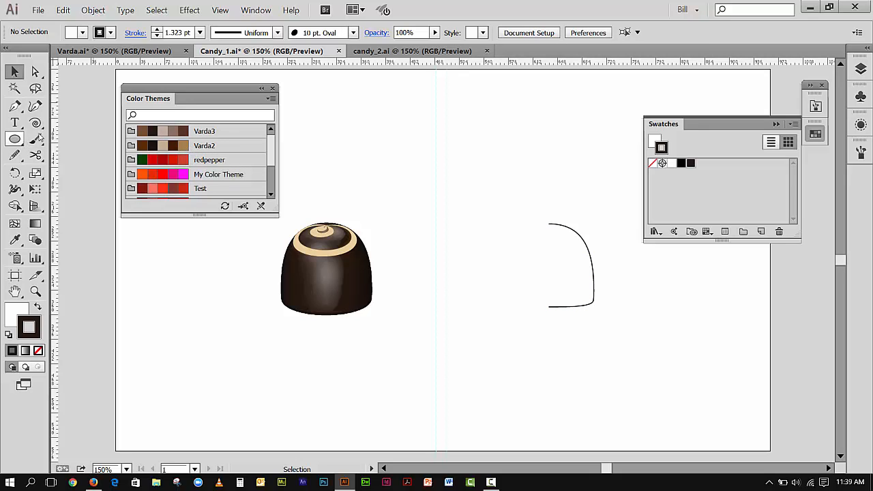
Add the tan and dark brown Varda2 colours and a reddish-brown Varda3 colour to the Swatches panel via the path's stroke.
{"action": "left_click", "coordinate": [584, 239]}
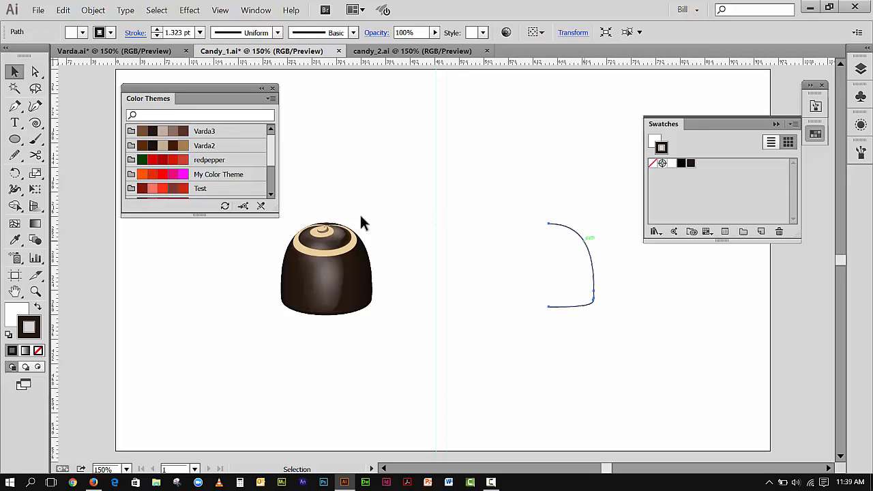
{"action": "left_click", "coordinate": [182, 146]}
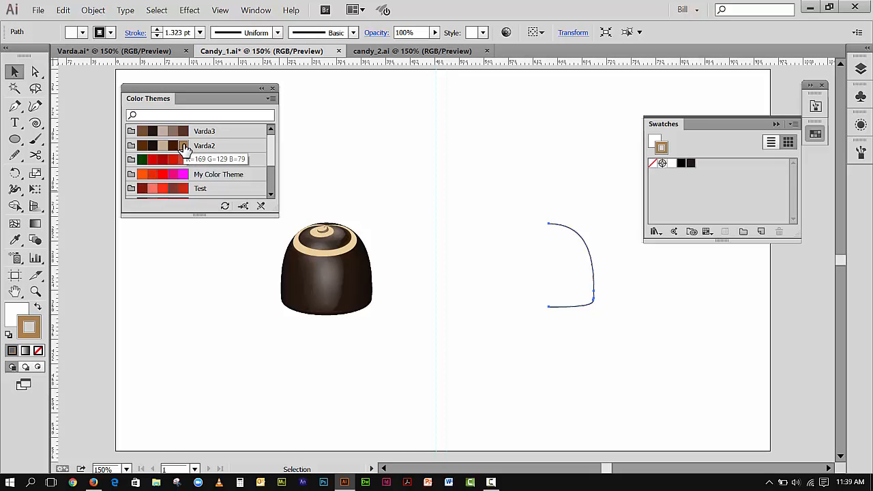
{"action": "mouse_move", "coordinate": [20, 330]}
{"action": "left_mouse_down"}
{"action": "mouse_move", "coordinate": [523, 255]}
{"action": "mouse_move", "coordinate": [728, 195]}
{"action": "left_mouse_up"}
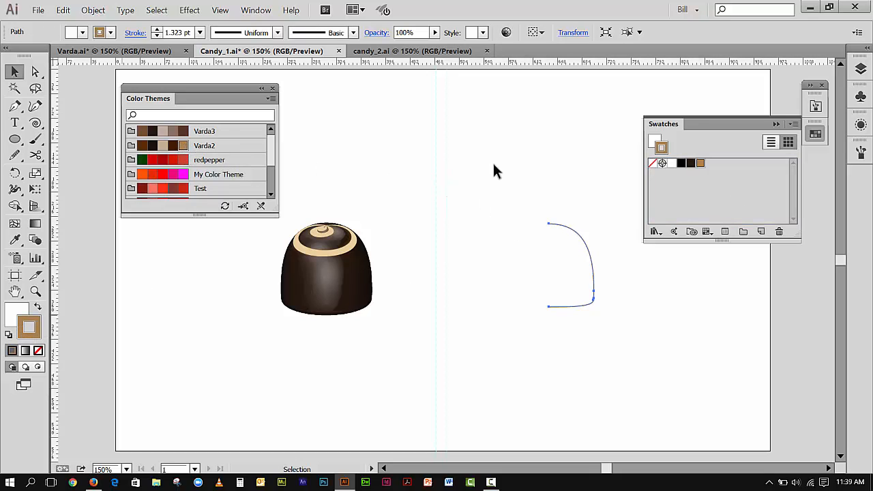
{"action": "left_click", "coordinate": [172, 146]}
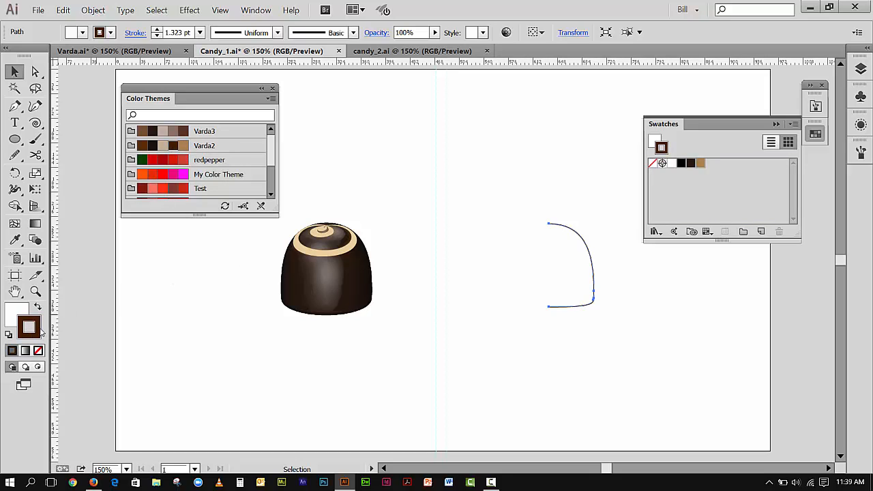
{"action": "mouse_move", "coordinate": [35, 332]}
{"action": "left_mouse_down"}
{"action": "mouse_move", "coordinate": [578, 256]}
{"action": "mouse_move", "coordinate": [703, 208]}
{"action": "left_mouse_up"}
{"action": "left_click", "coordinate": [163, 145]}
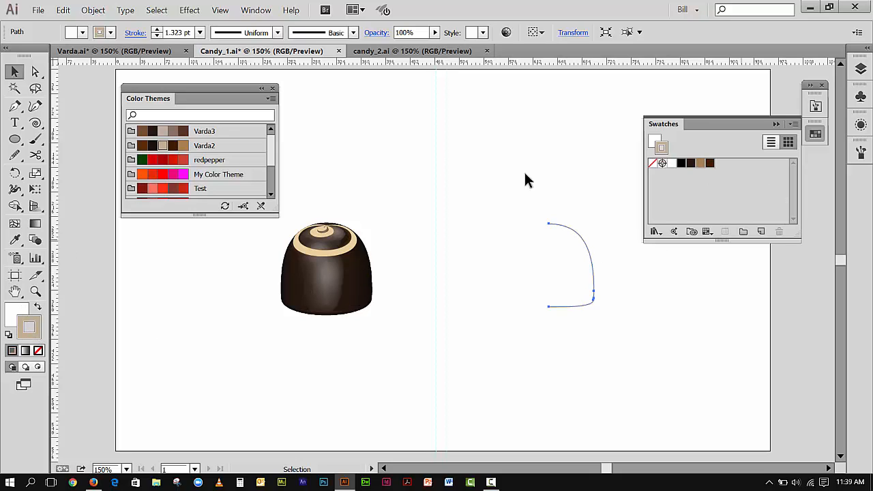
{"action": "left_click", "coordinate": [183, 131]}
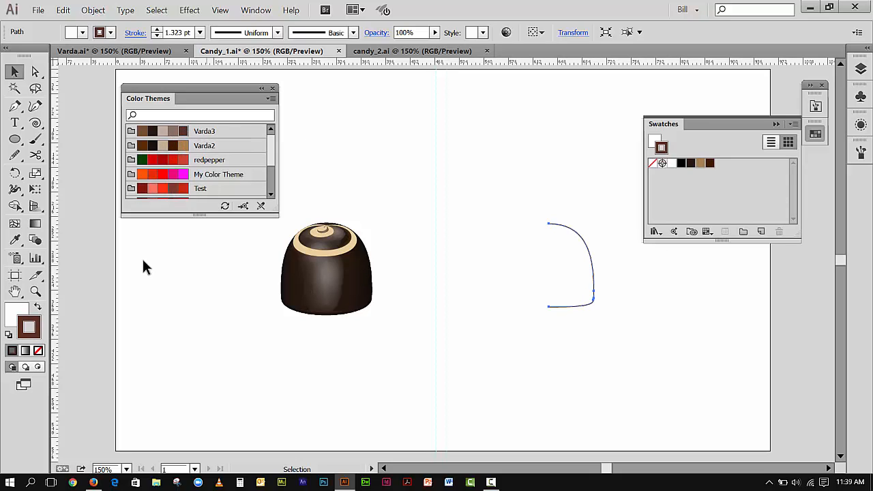
{"action": "mouse_move", "coordinate": [36, 322]}
{"action": "left_mouse_down"}
{"action": "mouse_move", "coordinate": [739, 209]}
{"action": "mouse_move", "coordinate": [737, 200]}
{"action": "left_mouse_up"}
Move the Color Themes panel below the Swatches panel, refresh it and collapse it to an icon.
{"action": "left_click_drag", "start_coordinate": [194, 97], "coordinate": [757, 270]}
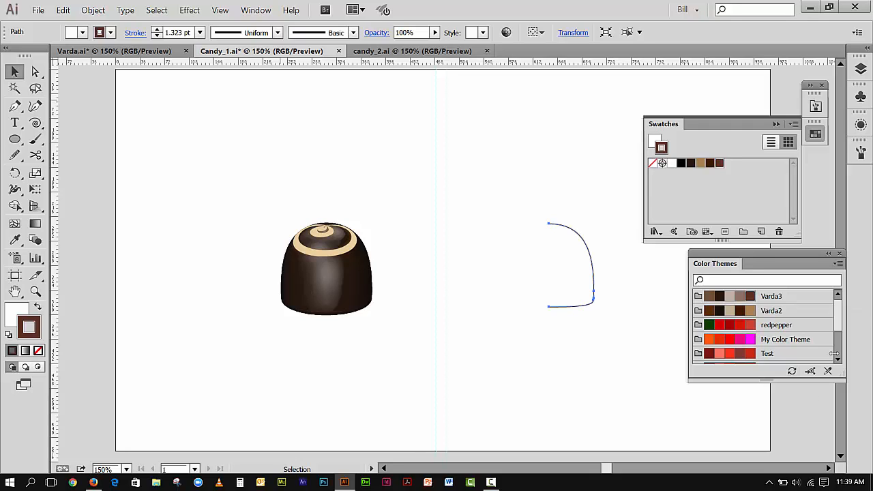
{"action": "left_click", "coordinate": [791, 371]}
{"action": "left_click", "coordinate": [828, 255]}
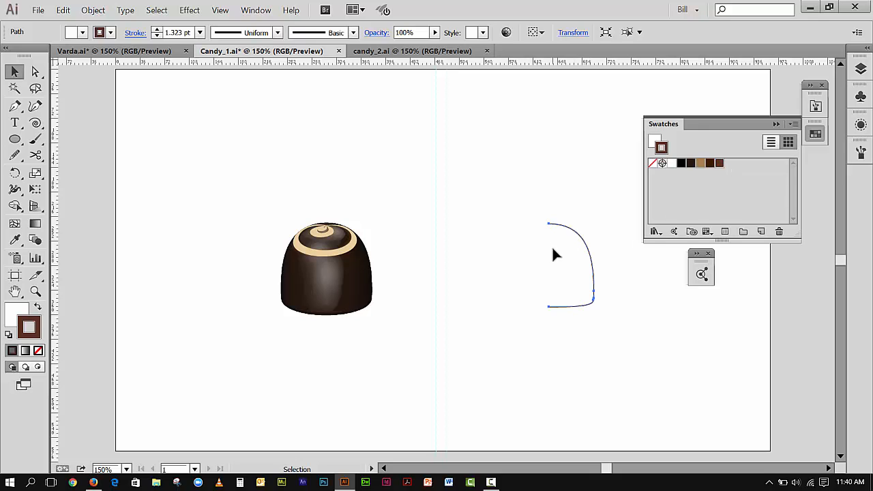
Set the profile path's fill to none and its stroke to black.
{"action": "left_click", "coordinate": [20, 314]}
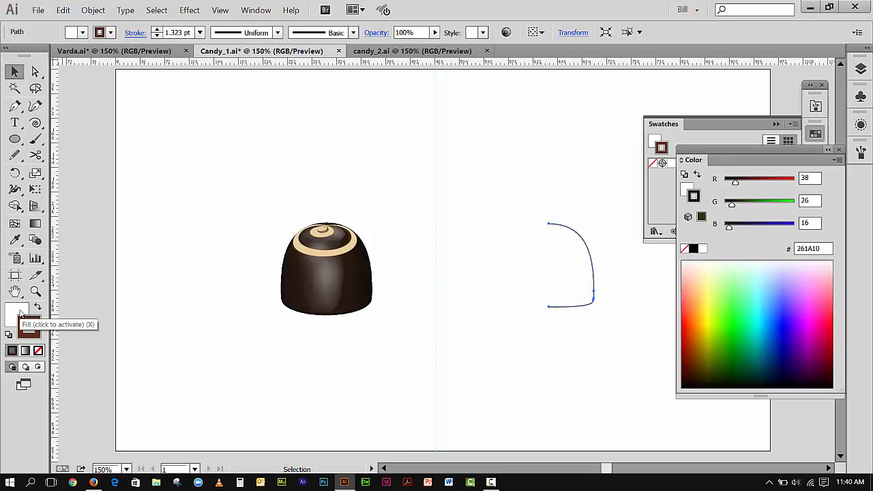
{"action": "left_click", "coordinate": [38, 352]}
{"action": "left_click", "coordinate": [38, 333]}
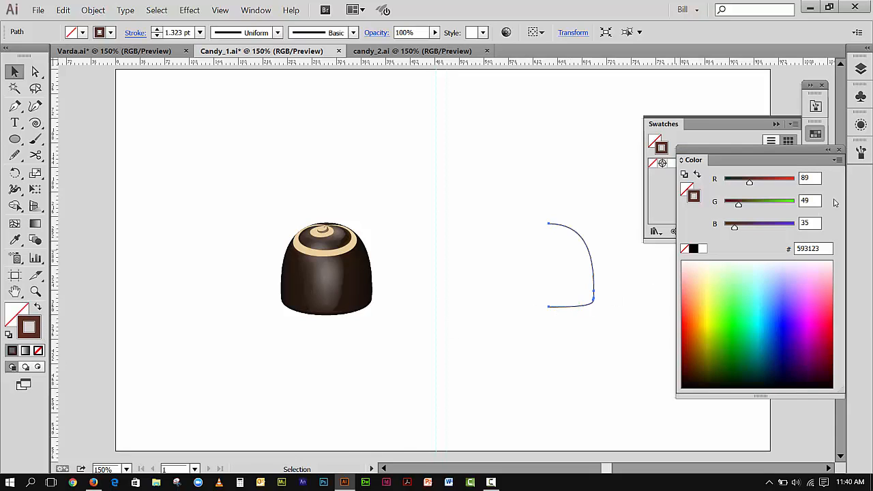
{"action": "left_click", "coordinate": [839, 150]}
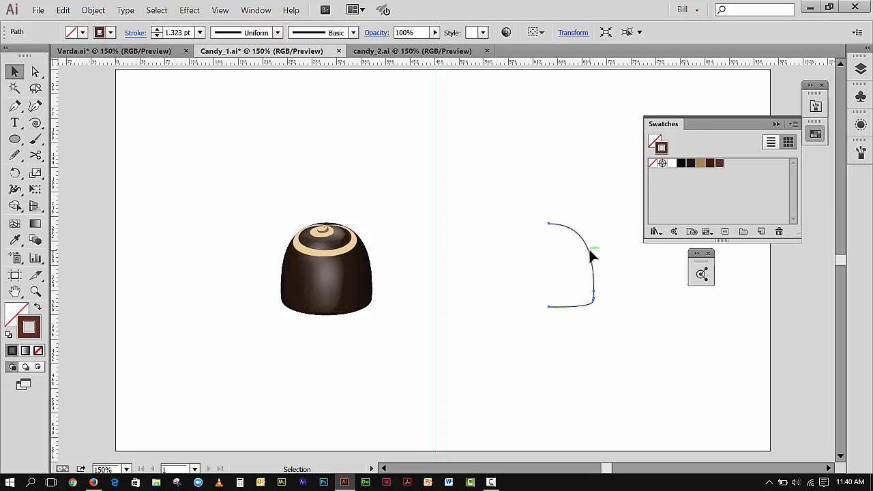
{"action": "left_click", "coordinate": [681, 164]}
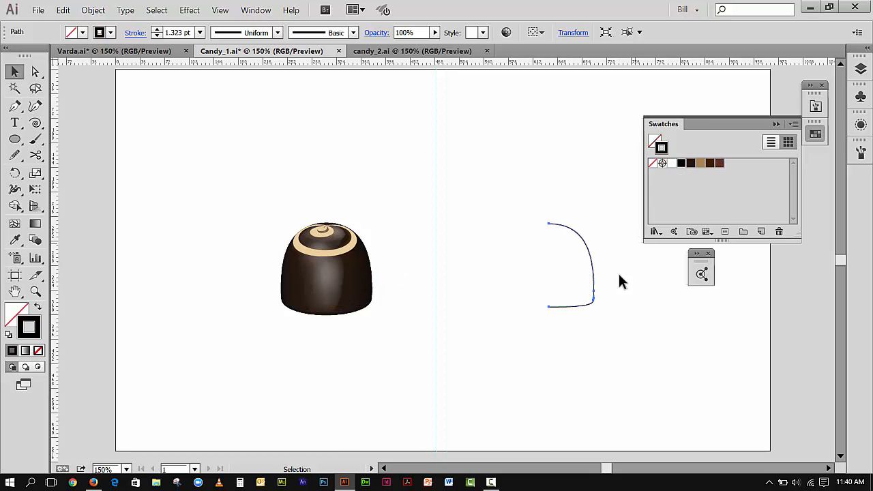
{"action": "left_click", "coordinate": [691, 165]}
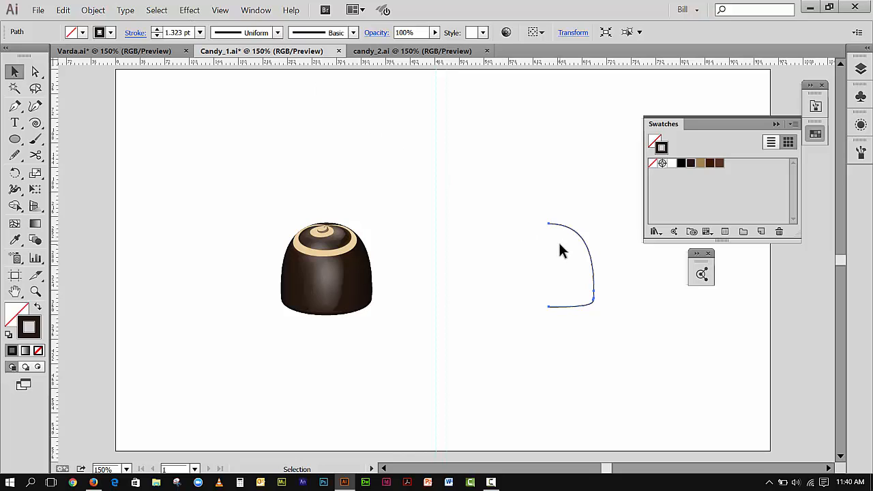
Open the Appearance panel and arrange it and the Swatches panel around the artwork.
{"action": "left_click", "coordinate": [256, 9]}
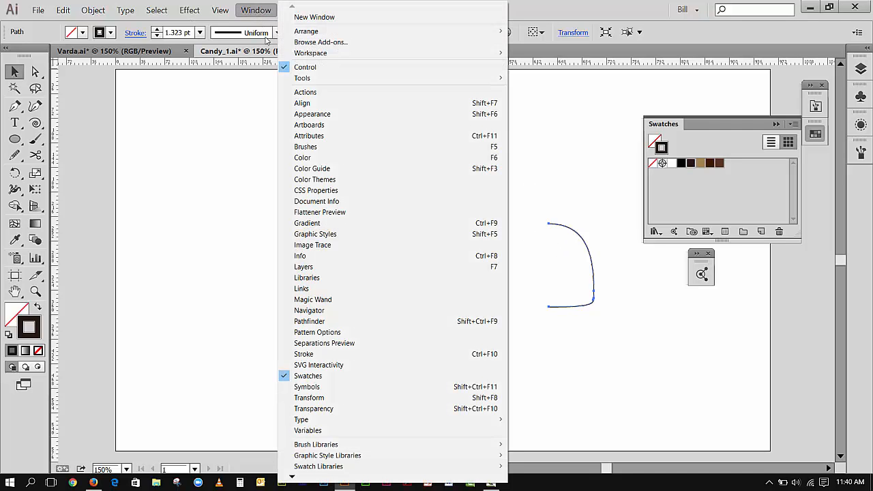
{"action": "left_click", "coordinate": [302, 115]}
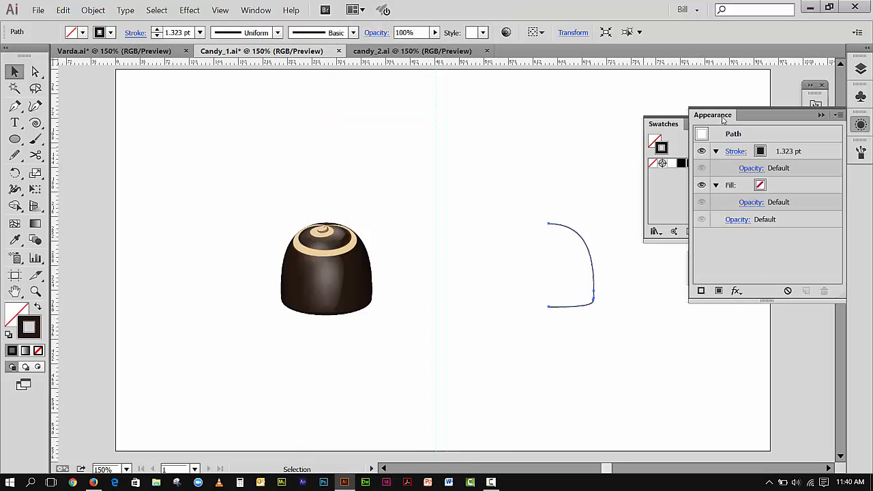
{"action": "left_click_drag", "start_coordinate": [723, 120], "coordinate": [102, 97]}
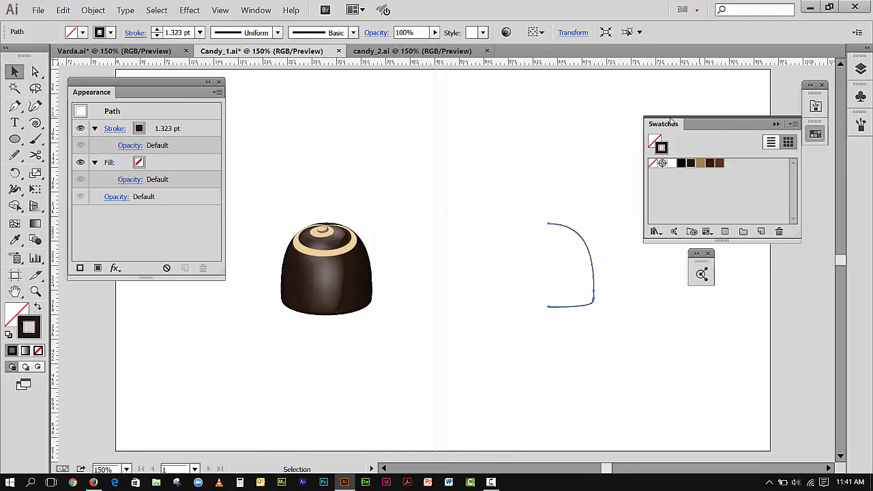
{"action": "left_click_drag", "start_coordinate": [671, 121], "coordinate": [681, 166]}
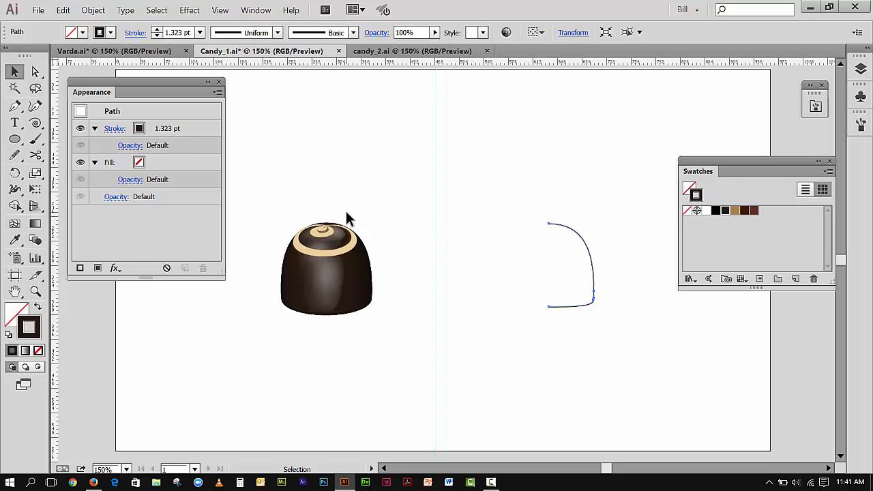
Open the 3D Revolve options for the selected profile path and turn on preview.
{"action": "left_click", "coordinate": [190, 11]}
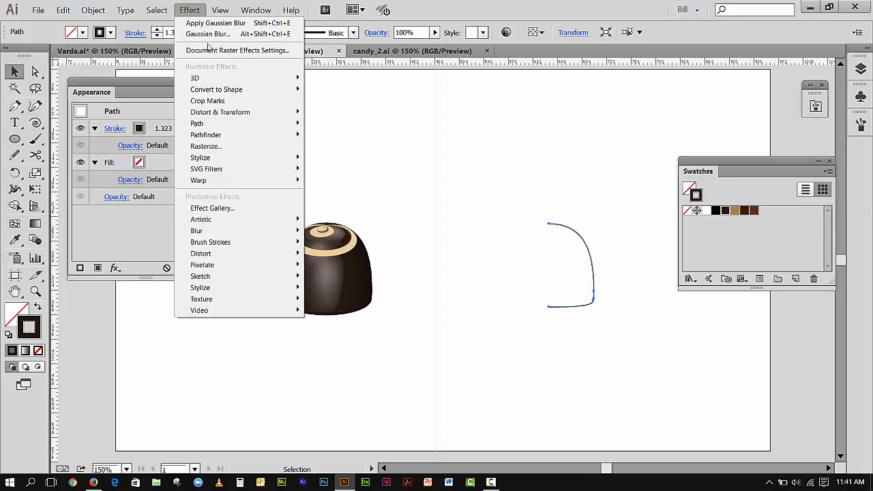
{"action": "mouse_move", "coordinate": [212, 78]}
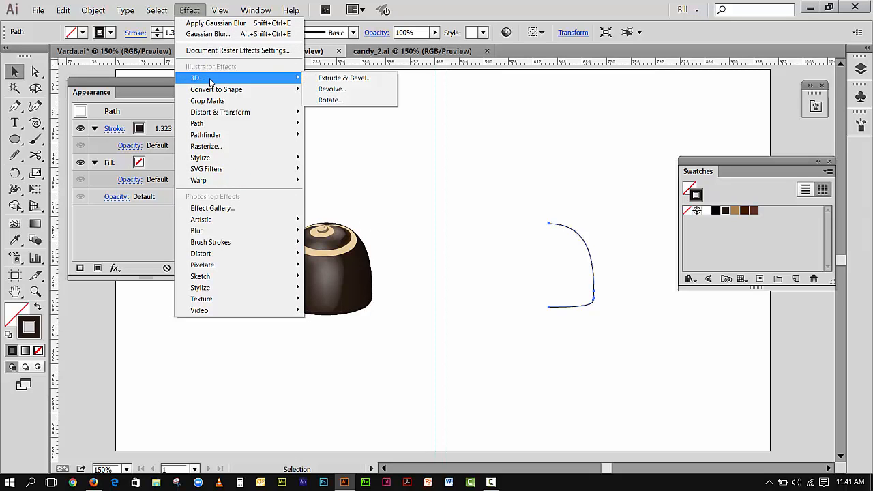
{"action": "left_click", "coordinate": [332, 90]}
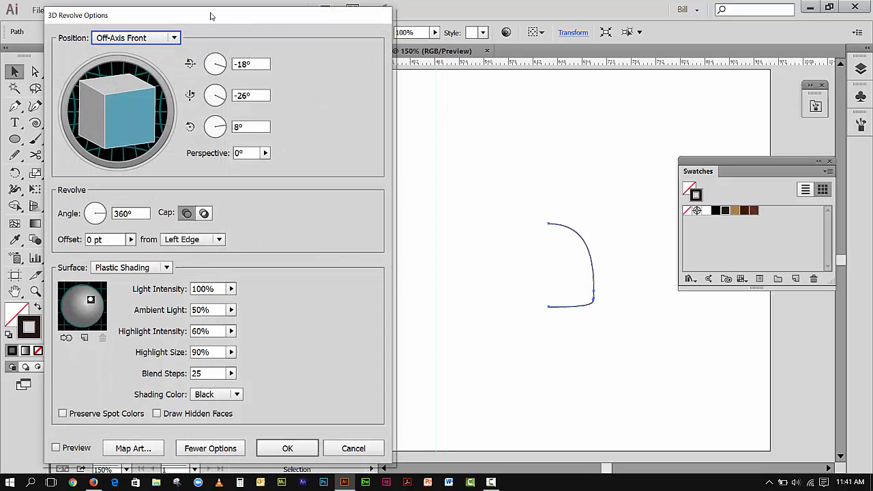
{"action": "left_click_drag", "start_coordinate": [209, 18], "coordinate": [232, 16]}
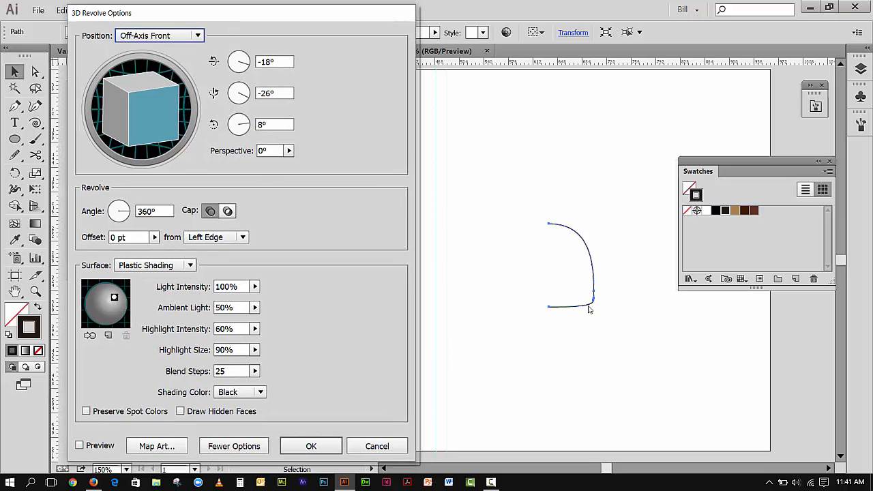
{"action": "left_click", "coordinate": [80, 446]}
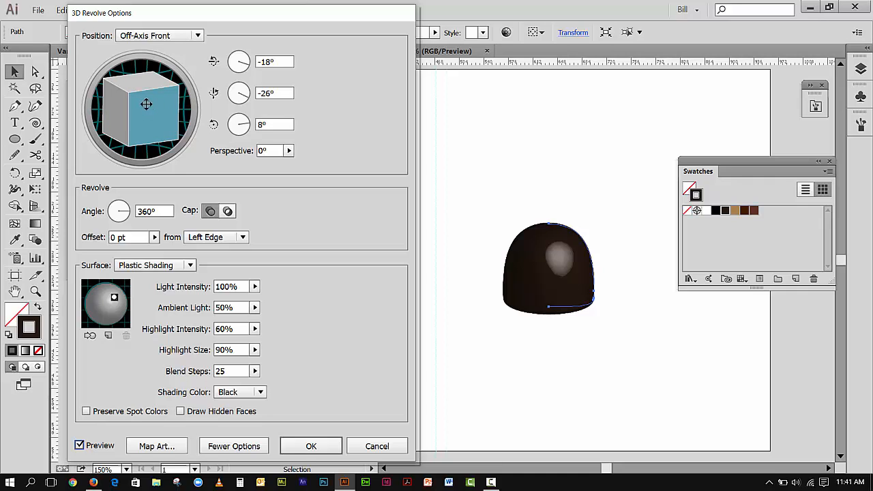
Try rotating the revolve view by dragging the cube and the axis rotation dials.
{"action": "left_click_drag", "start_coordinate": [144, 92], "coordinate": [146, 140]}
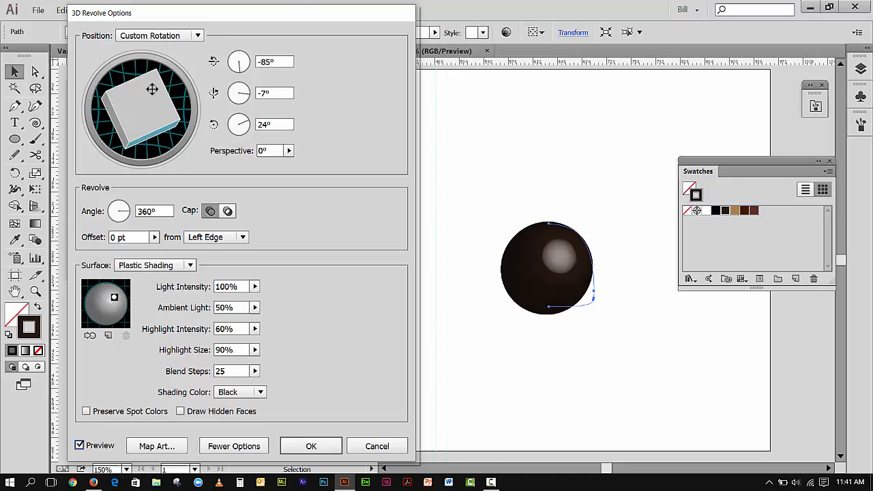
{"action": "mouse_move", "coordinate": [152, 89]}
{"action": "left_mouse_down"}
{"action": "mouse_move", "coordinate": [156, 107]}
{"action": "mouse_move", "coordinate": [131, 119]}
{"action": "mouse_move", "coordinate": [162, 121]}
{"action": "mouse_move", "coordinate": [146, 132]}
{"action": "mouse_move", "coordinate": [148, 91]}
{"action": "mouse_move", "coordinate": [172, 92]}
{"action": "left_mouse_up"}
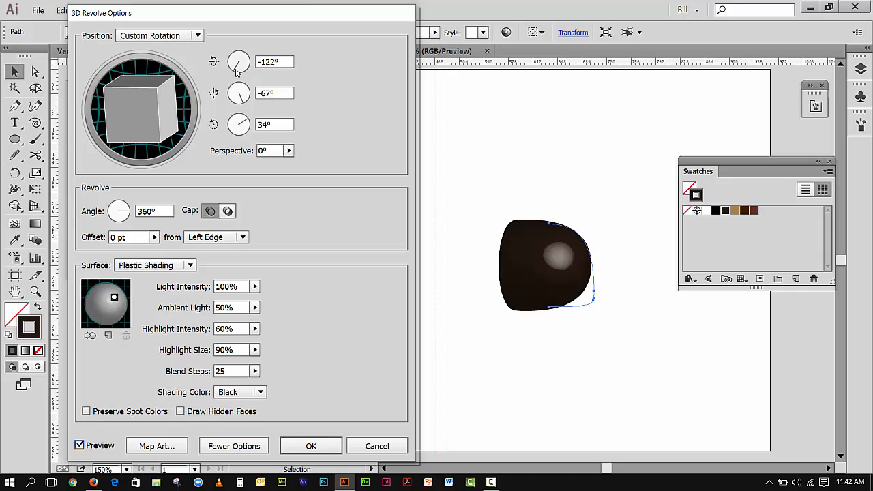
{"action": "left_click_drag", "start_coordinate": [237, 72], "coordinate": [244, 73]}
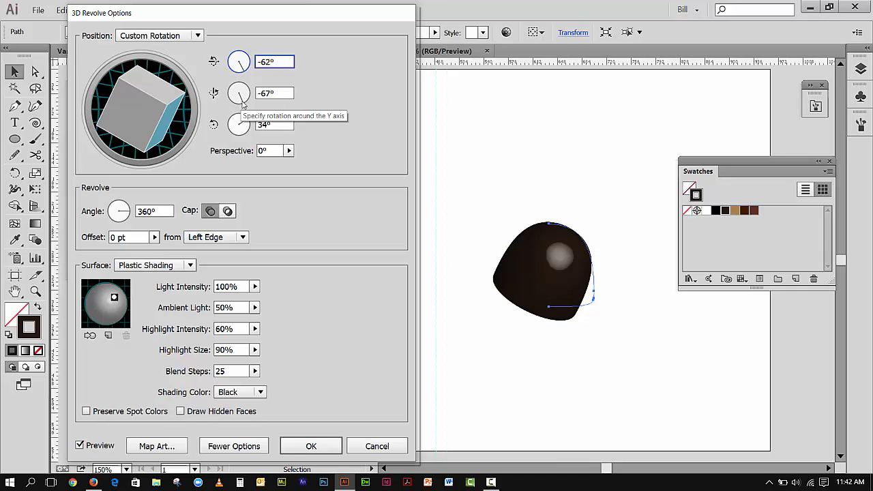
{"action": "left_click_drag", "start_coordinate": [241, 102], "coordinate": [254, 88]}
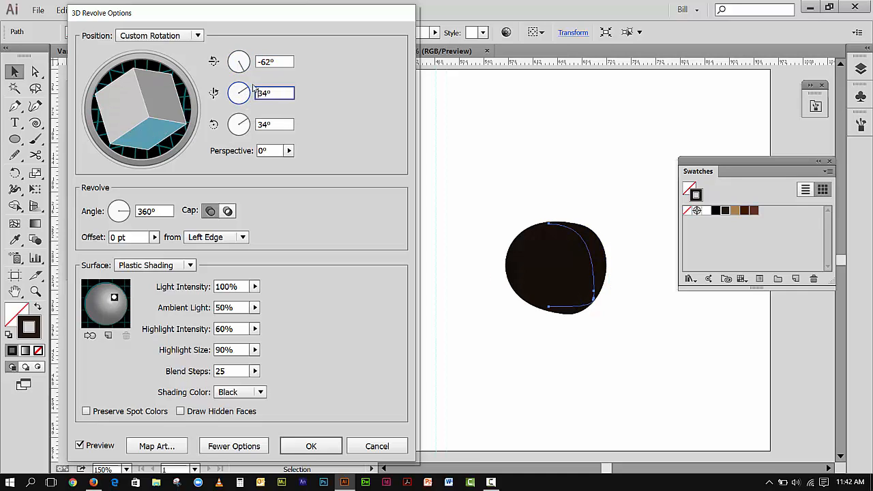
{"action": "left_click_drag", "start_coordinate": [246, 126], "coordinate": [256, 150]}
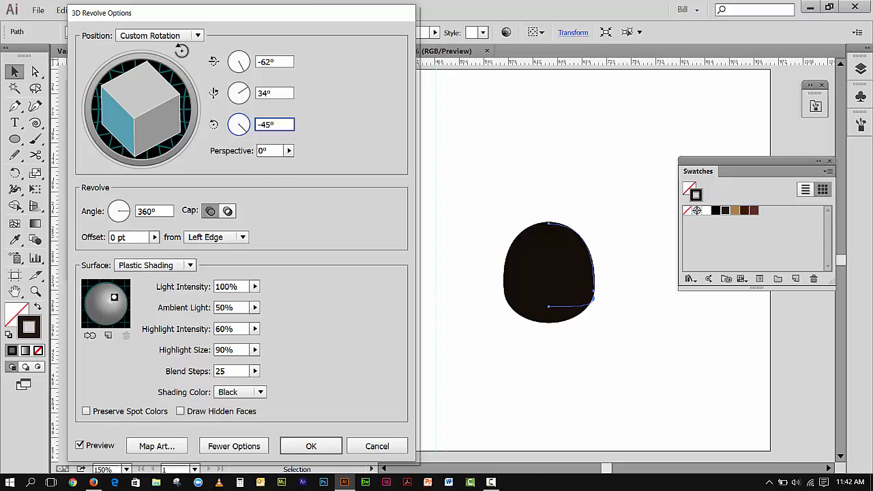
Set the revolve position to Off-Axis Left and apply the 3D Revolve effect.
{"action": "left_click", "coordinate": [175, 38]}
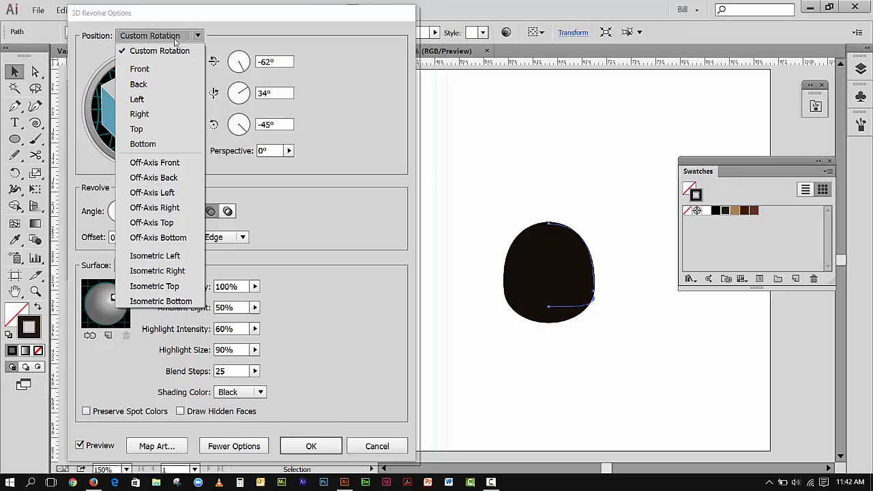
{"action": "left_click", "coordinate": [150, 194]}
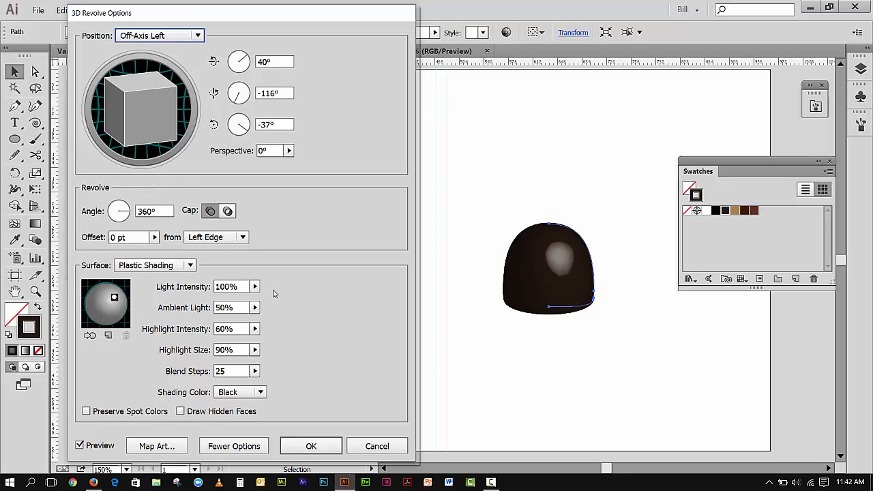
{"action": "left_click", "coordinate": [311, 446]}
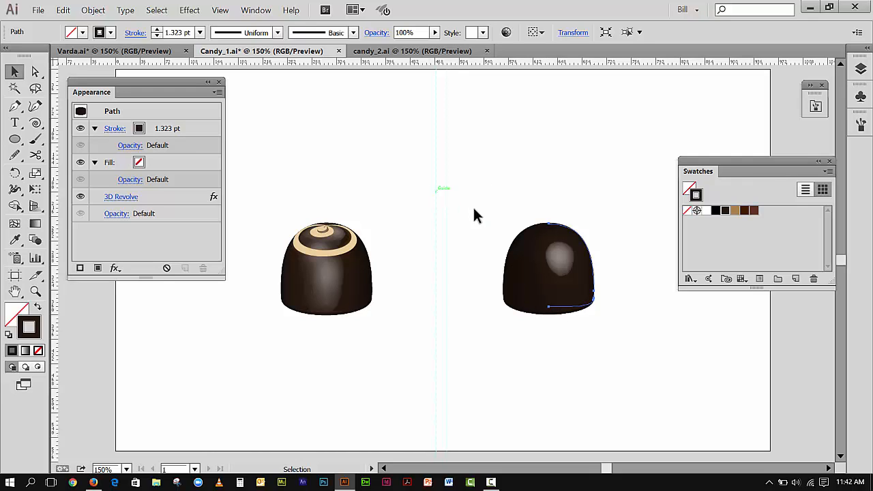
{"action": "left_click", "coordinate": [193, 14]}
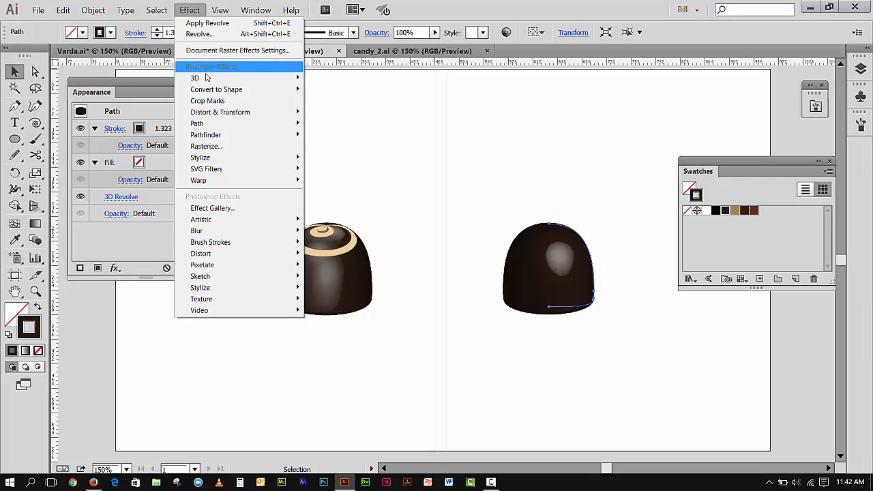
{"action": "mouse_move", "coordinate": [206, 80]}
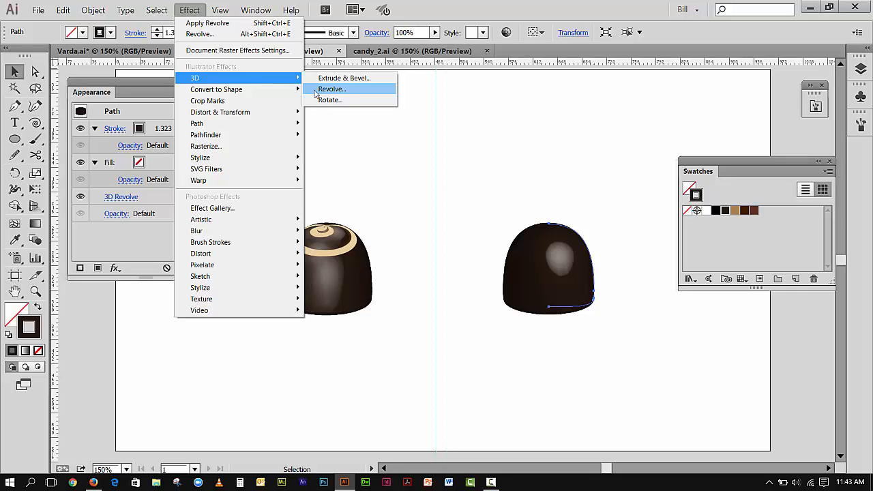
{"action": "left_click", "coordinate": [522, 151]}
{"action": "left_click", "coordinate": [521, 151]}
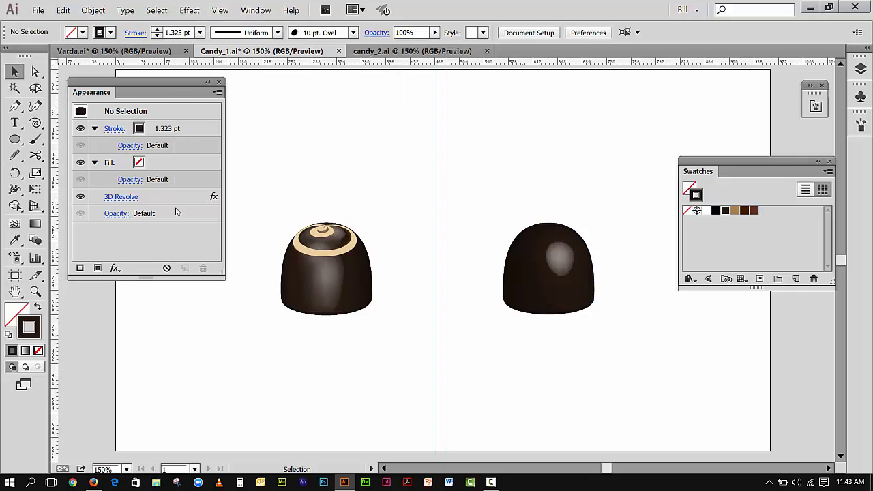
Reopen the candy's 3D Revolve effect options and turn on preview.
{"action": "left_click", "coordinate": [583, 266]}
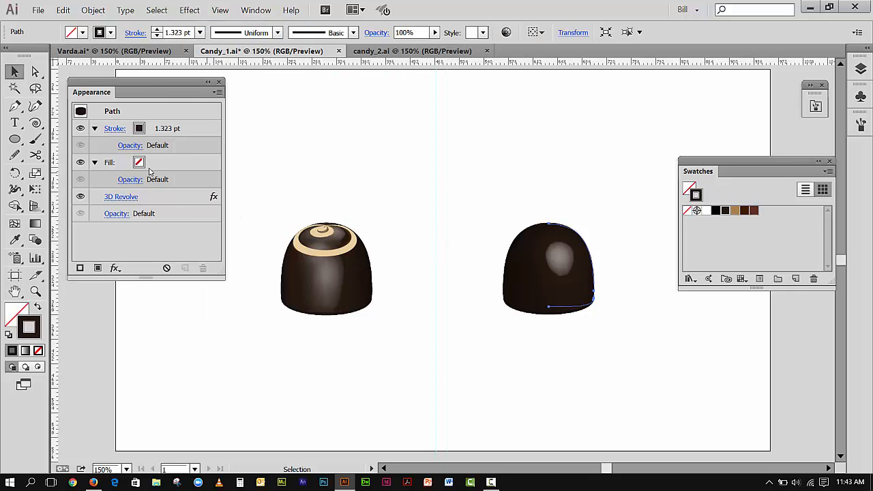
{"action": "left_click", "coordinate": [256, 10]}
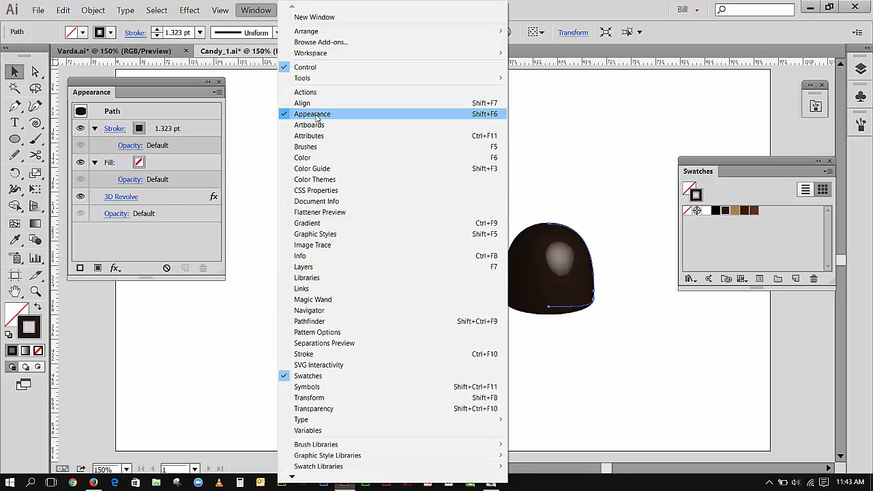
{"action": "left_click", "coordinate": [124, 198]}
{"action": "left_click", "coordinate": [123, 198]}
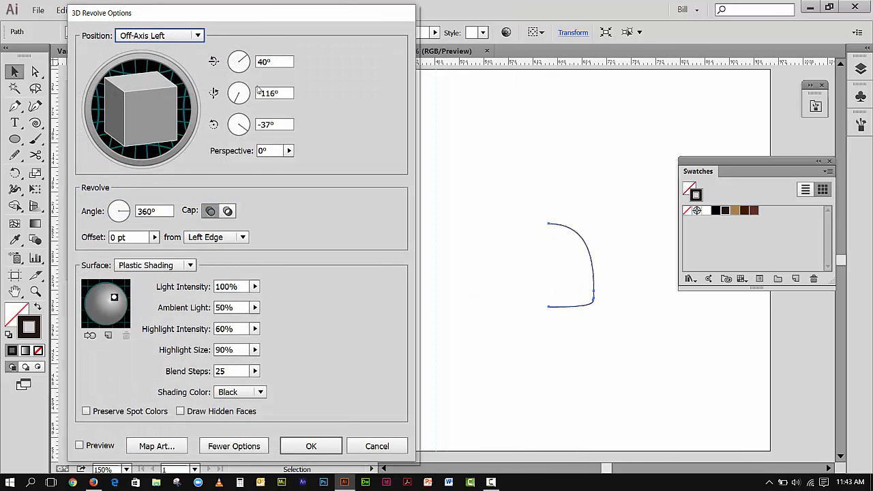
{"action": "left_click_drag", "start_coordinate": [251, 20], "coordinate": [251, 18]}
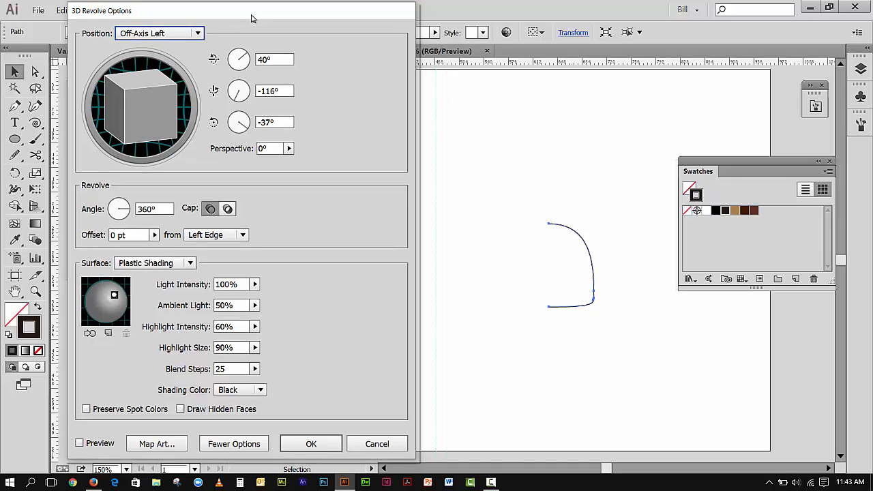
{"action": "left_click", "coordinate": [80, 444]}
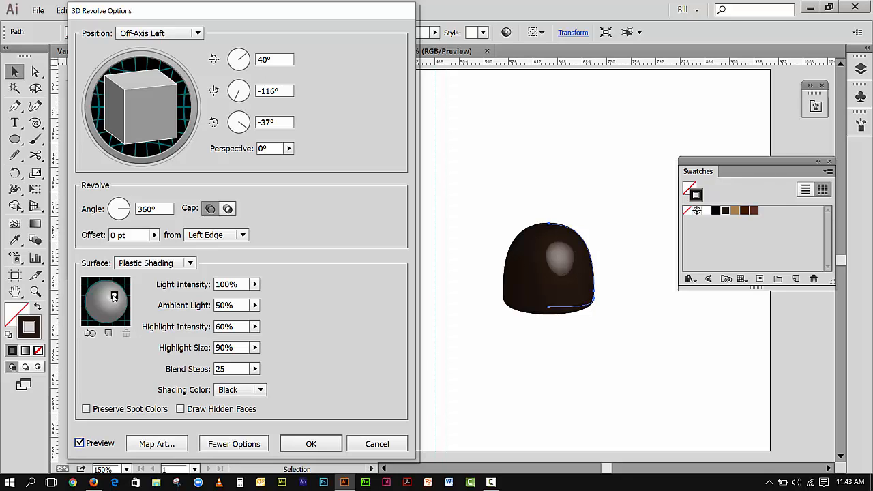
Move the existing light to the upper left of the shading sphere and add a second light placed lower left.
{"action": "mouse_move", "coordinate": [114, 295]}
{"action": "left_mouse_down"}
{"action": "mouse_move", "coordinate": [90, 292]}
{"action": "mouse_move", "coordinate": [98, 290]}
{"action": "left_mouse_up"}
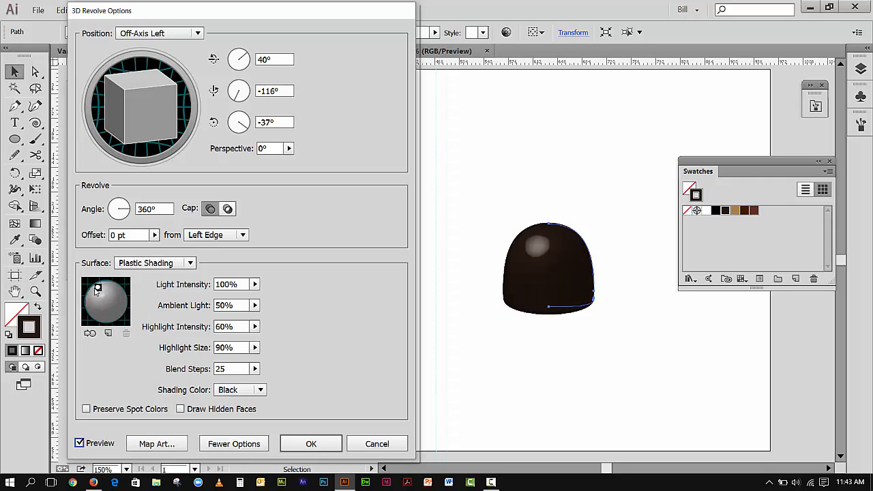
{"action": "left_click_drag", "start_coordinate": [98, 289], "coordinate": [95, 290]}
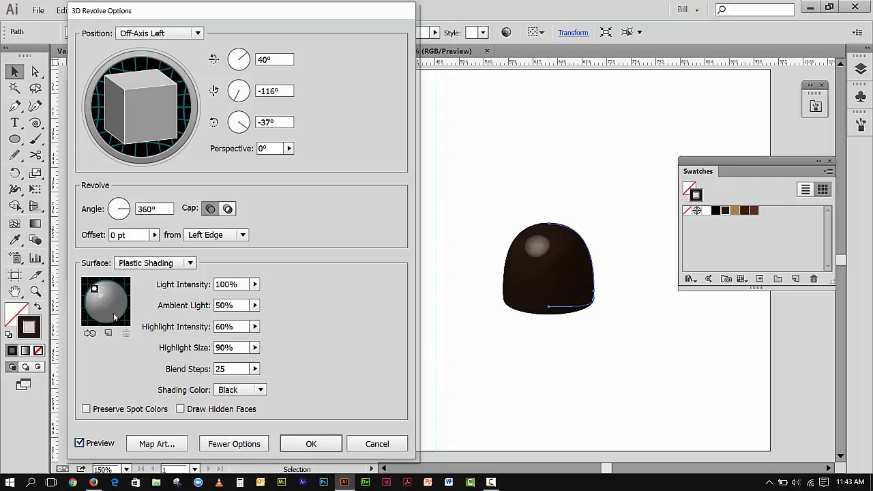
{"action": "left_click", "coordinate": [107, 333]}
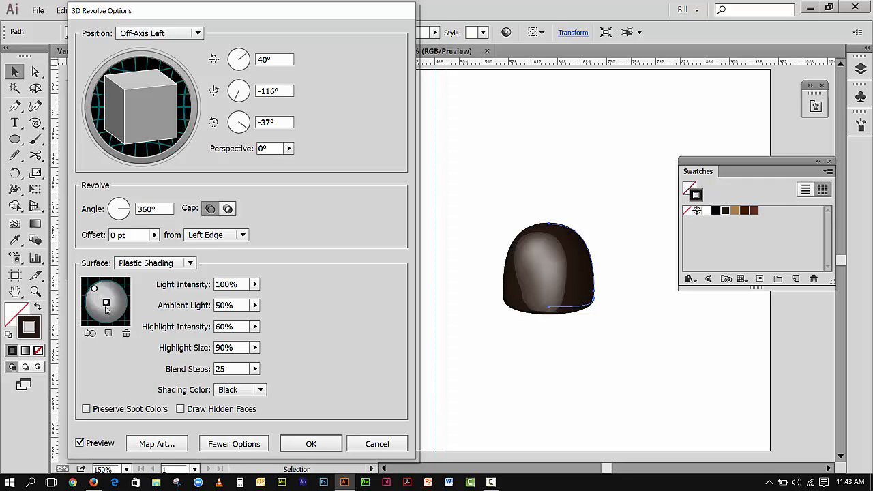
{"action": "mouse_move", "coordinate": [106, 302]}
{"action": "left_mouse_down"}
{"action": "mouse_move", "coordinate": [104, 290]}
{"action": "mouse_move", "coordinate": [107, 308]}
{"action": "mouse_move", "coordinate": [98, 305]}
{"action": "left_mouse_up"}
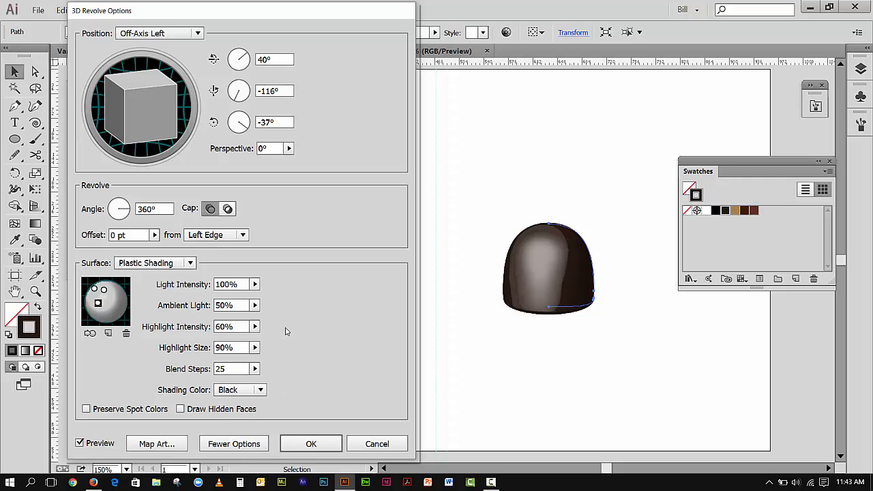
Set the light intensity to 27% and the ambient light to 28%.
{"action": "left_click", "coordinate": [256, 284]}
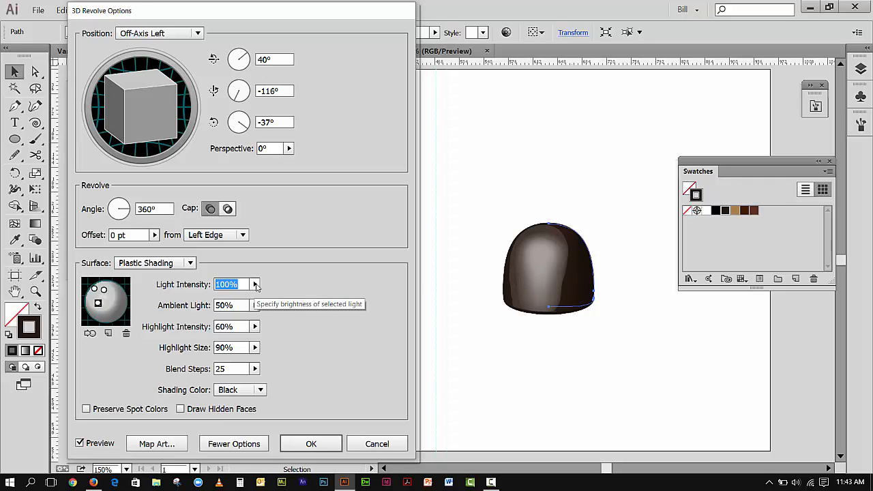
{"action": "left_click_drag", "start_coordinate": [256, 297], "coordinate": [213, 297]}
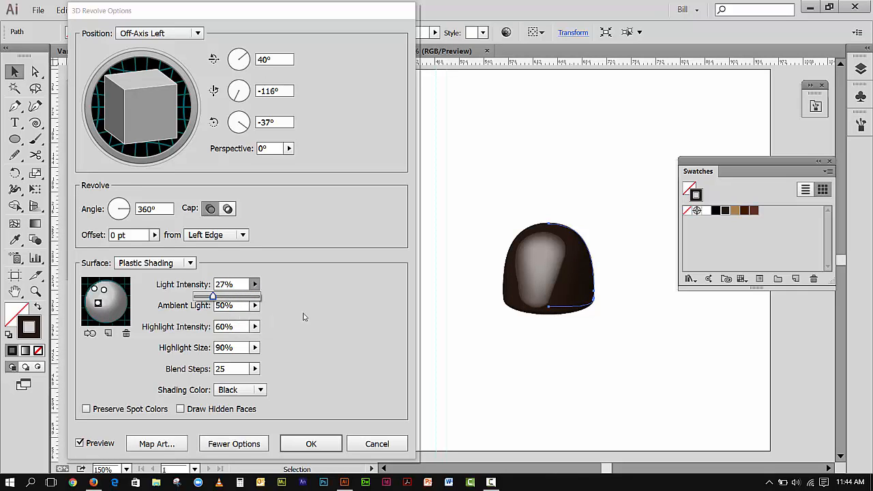
{"action": "left_click", "coordinate": [255, 306]}
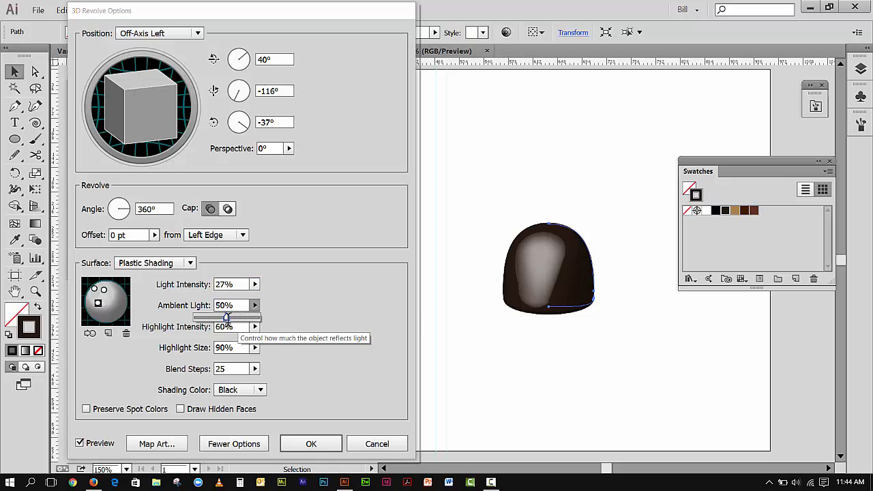
{"action": "left_click", "coordinate": [227, 319]}
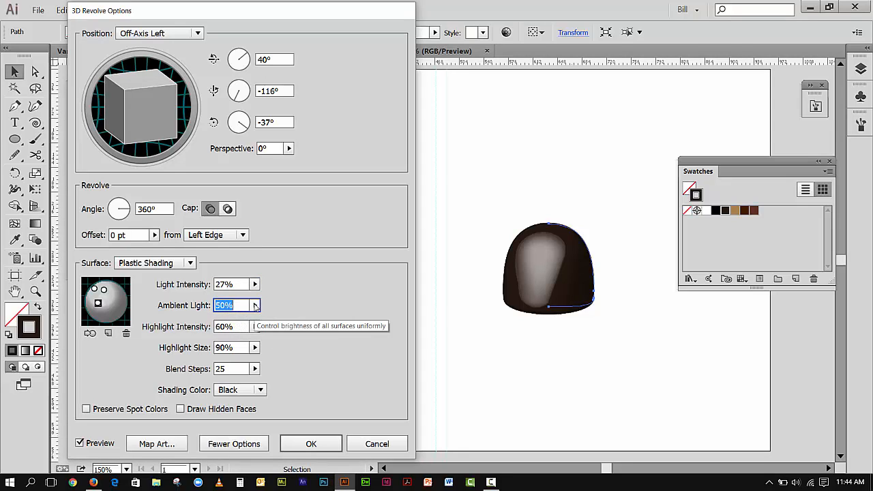
{"action": "left_click", "coordinate": [255, 305]}
{"action": "left_click_drag", "start_coordinate": [226, 321], "coordinate": [243, 324]}
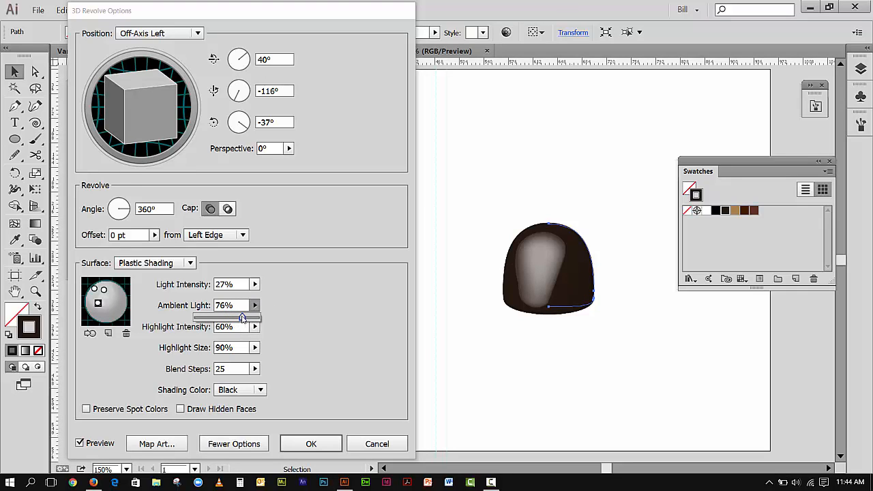
{"action": "left_click_drag", "start_coordinate": [242, 318], "coordinate": [213, 319]}
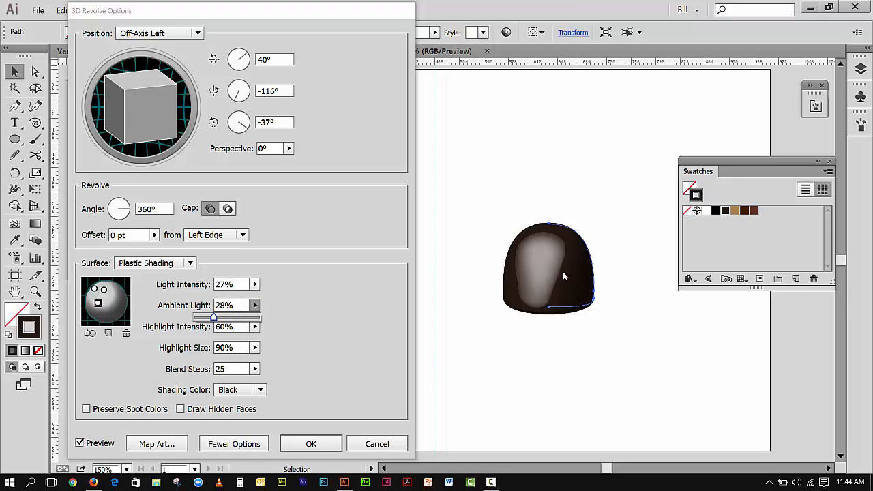
Set the highlight intensity to 45% and the blend steps to 189.
{"action": "left_click", "coordinate": [302, 339]}
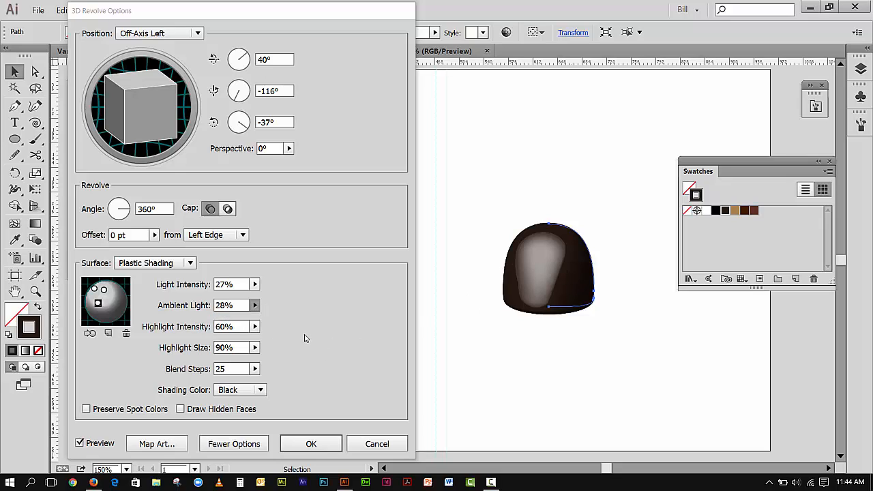
{"action": "left_click", "coordinate": [255, 327]}
{"action": "left_click_drag", "start_coordinate": [233, 342], "coordinate": [207, 341]}
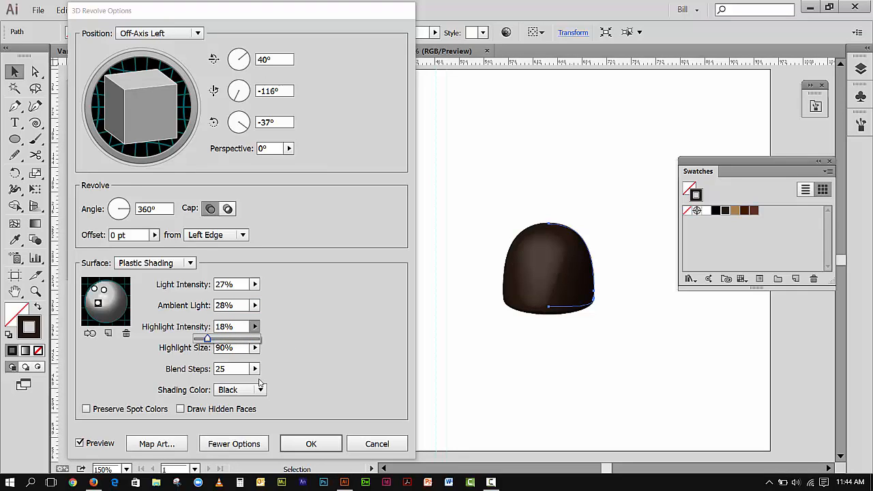
{"action": "left_click_drag", "start_coordinate": [208, 340], "coordinate": [226, 348]}
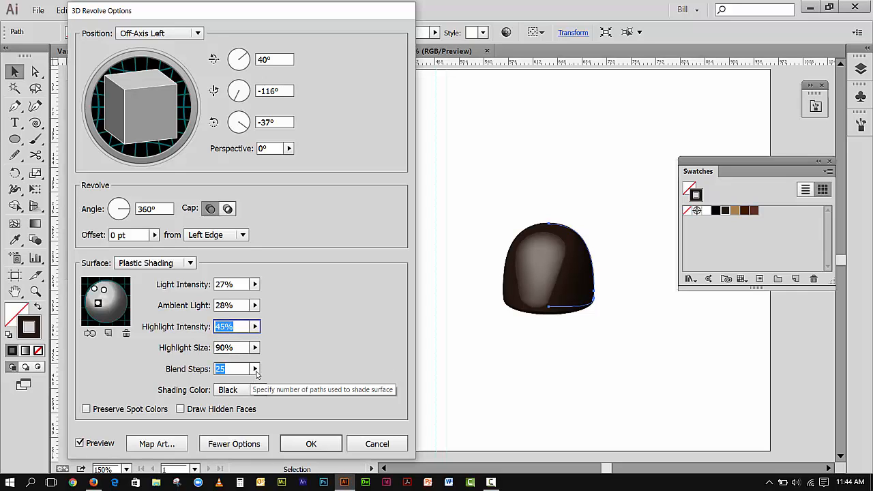
{"action": "left_click", "coordinate": [255, 369]}
{"action": "left_click_drag", "start_coordinate": [203, 381], "coordinate": [243, 384]}
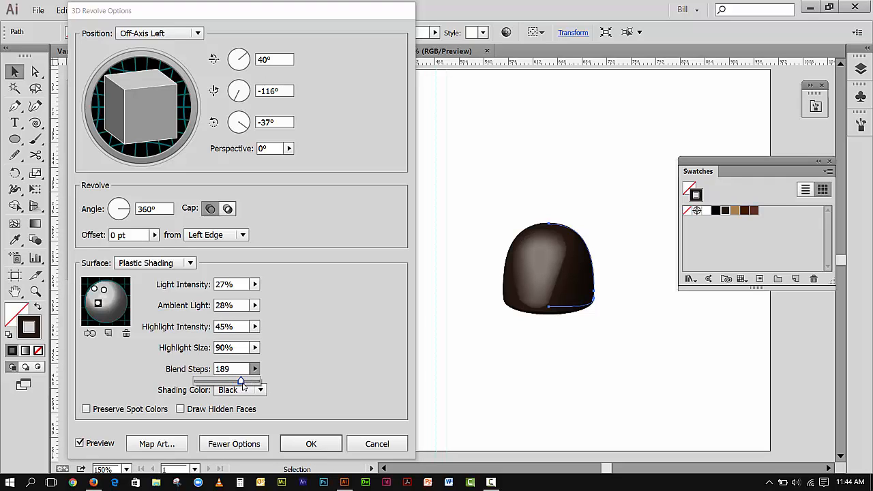
Select the upper light on the shading sphere and nudge it slightly left.
{"action": "left_click", "coordinate": [295, 371]}
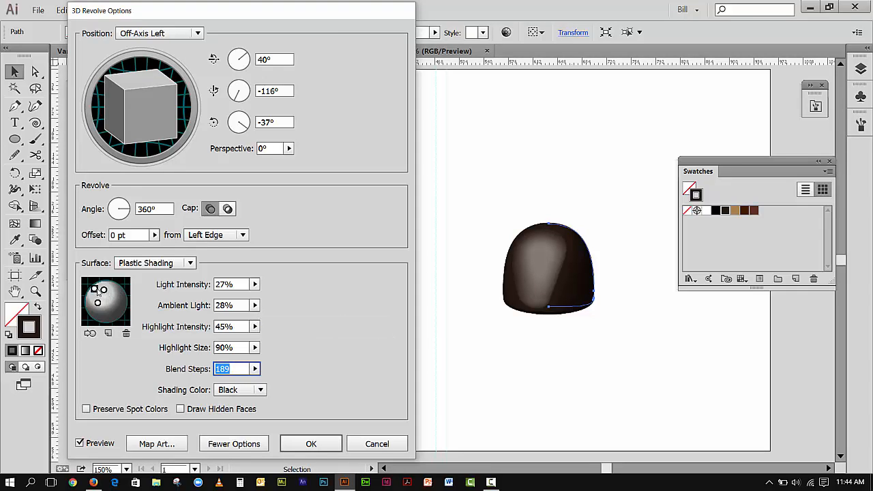
{"action": "left_click", "coordinate": [96, 289]}
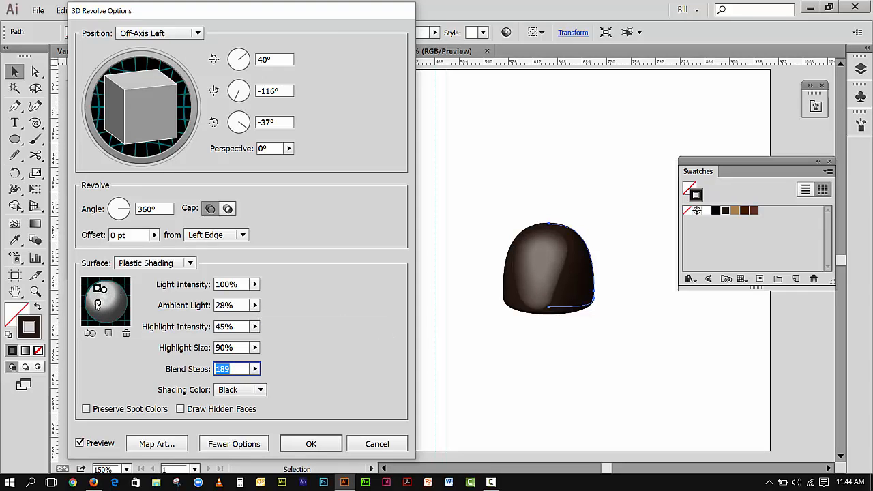
{"action": "left_click_drag", "start_coordinate": [99, 304], "coordinate": [94, 304]}
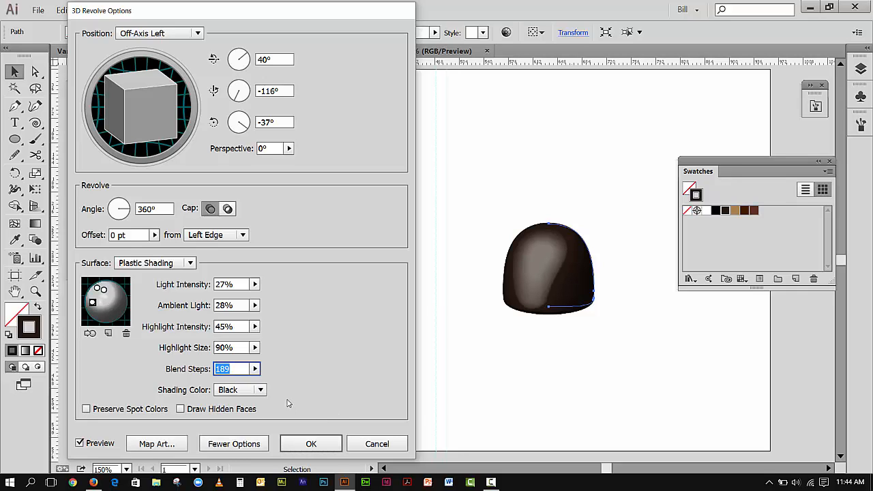
{"action": "left_click", "coordinate": [261, 391]}
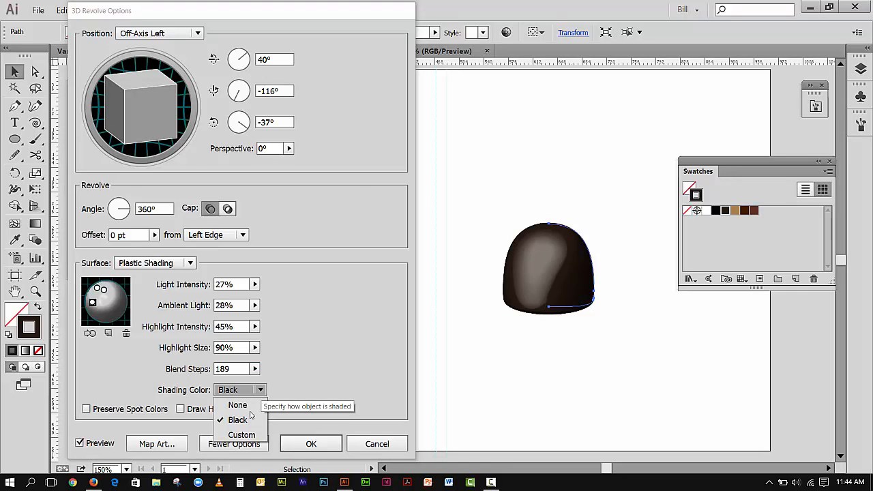
{"action": "left_click", "coordinate": [241, 435]}
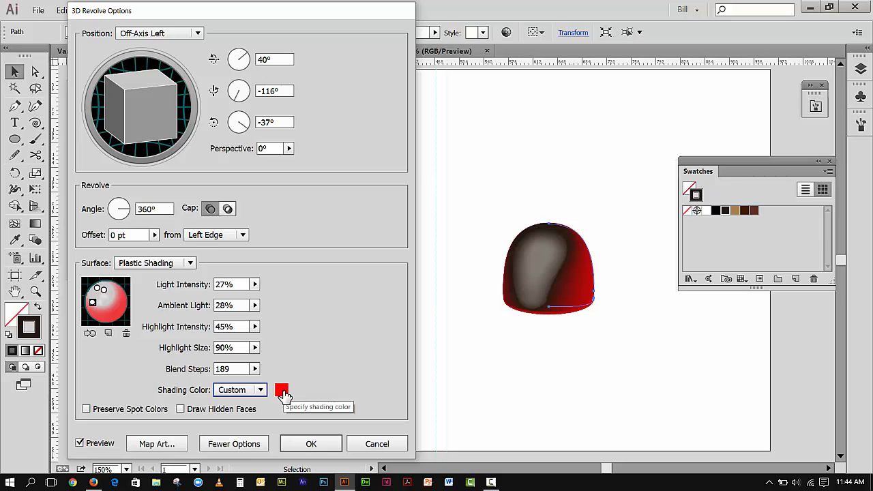
{"action": "left_click", "coordinate": [282, 392]}
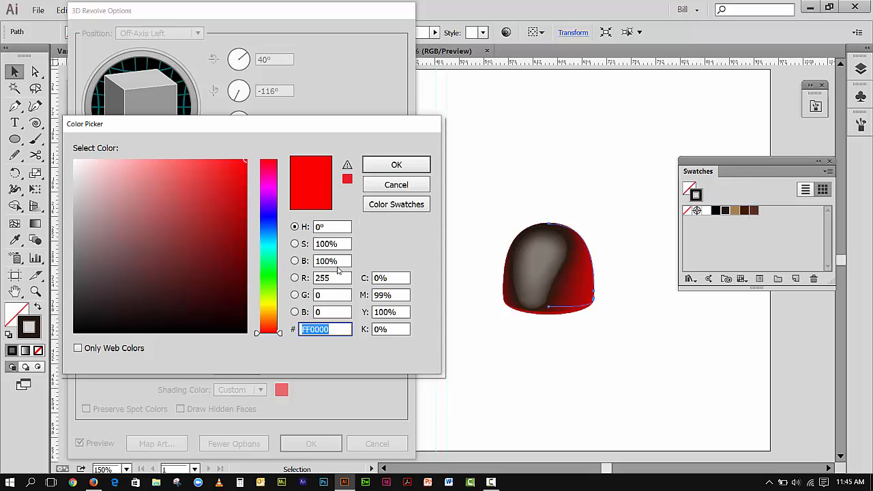
{"action": "left_click", "coordinate": [382, 186]}
{"action": "left_click", "coordinate": [243, 394]}
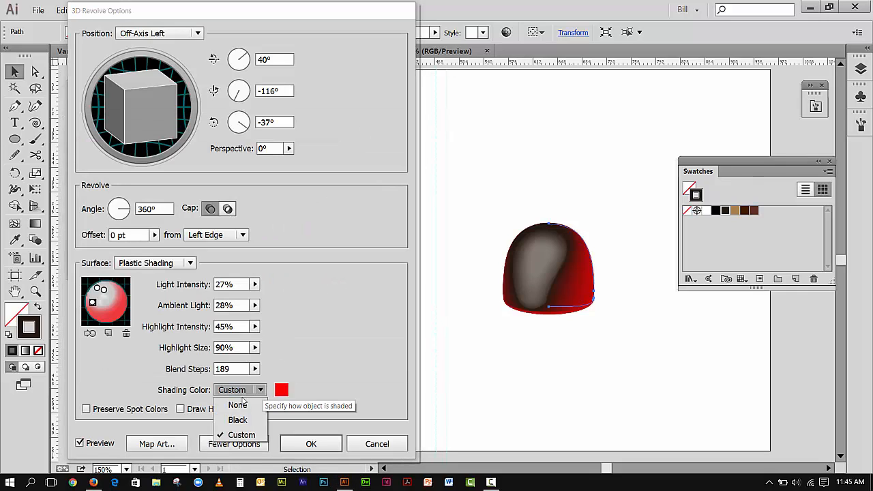
{"action": "left_click", "coordinate": [234, 407]}
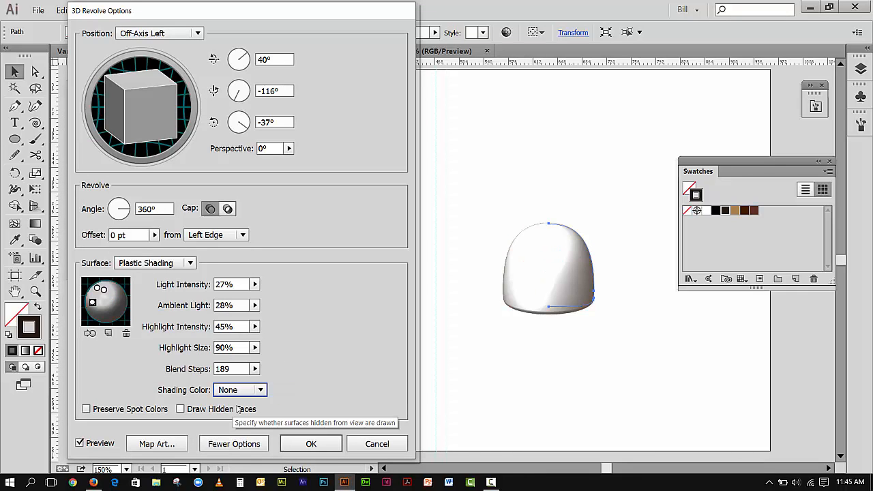
Set the shading colour to Black and apply the 3D Revolve settings.
{"action": "left_click", "coordinate": [261, 391]}
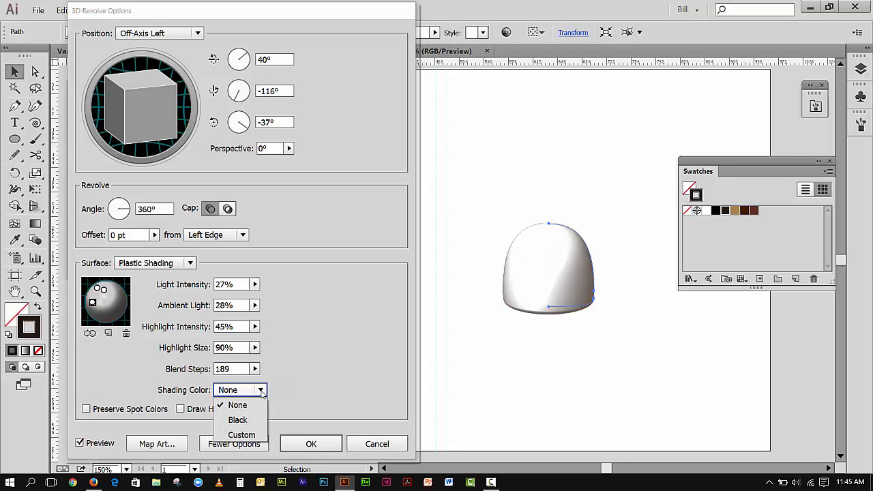
{"action": "left_click", "coordinate": [238, 420]}
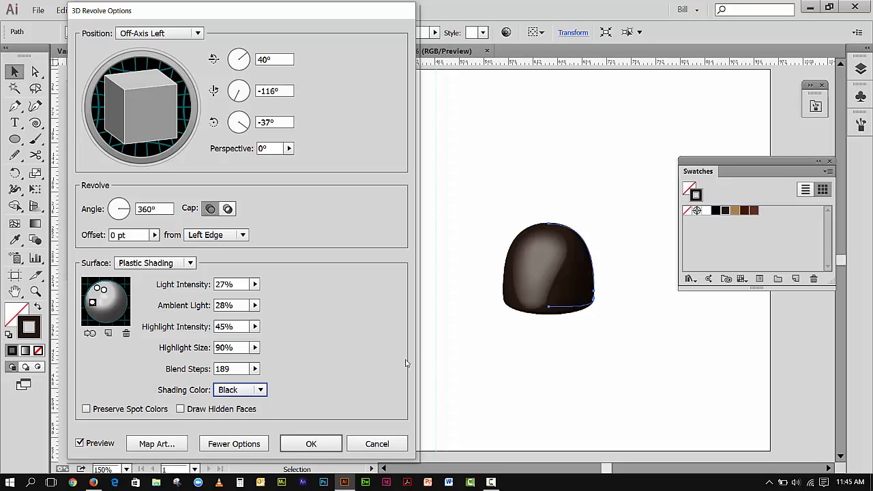
{"action": "left_click", "coordinate": [311, 444]}
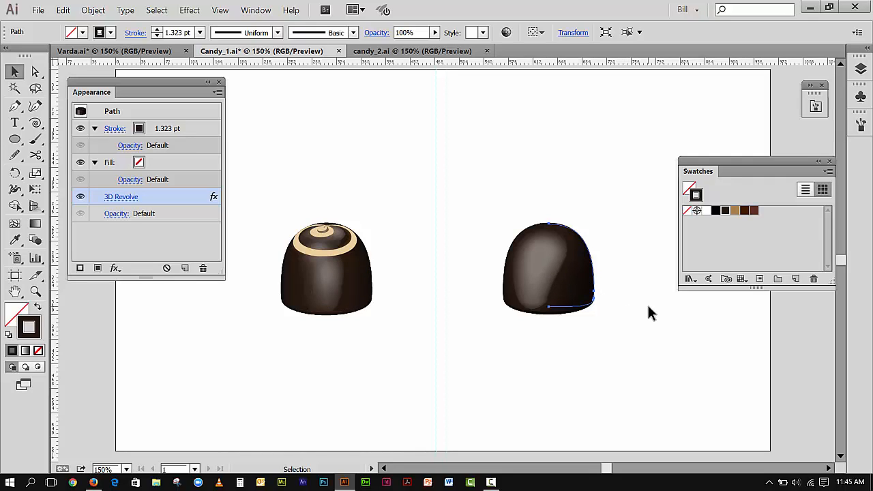
Open the Symbols panel and reopen the candy's 3D Revolve options with preview on.
{"action": "left_click", "coordinate": [860, 101]}
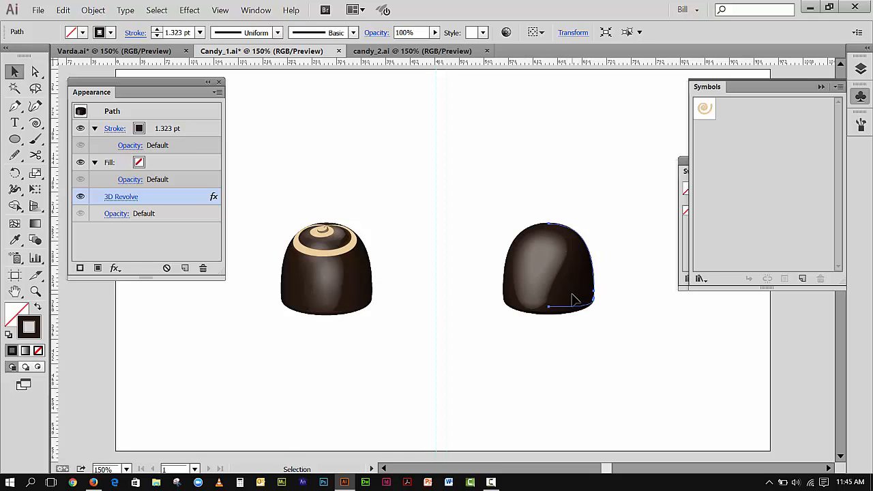
{"action": "left_click", "coordinate": [126, 199]}
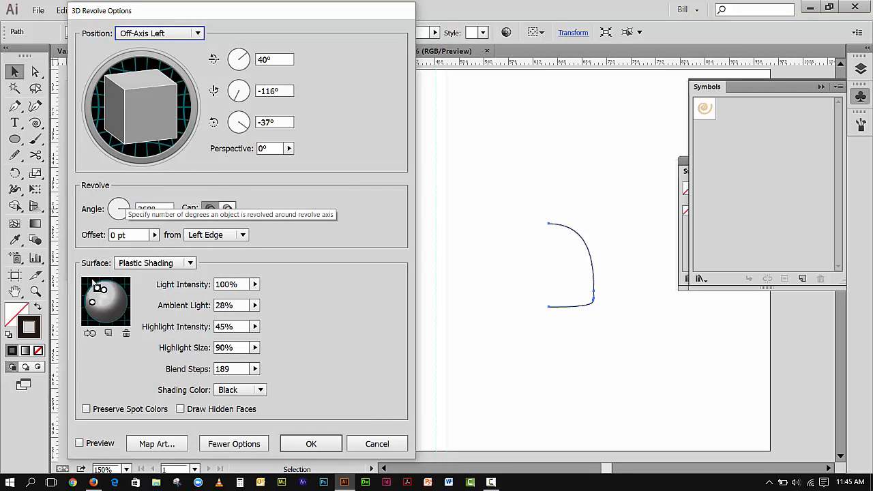
{"action": "left_click", "coordinate": [79, 444]}
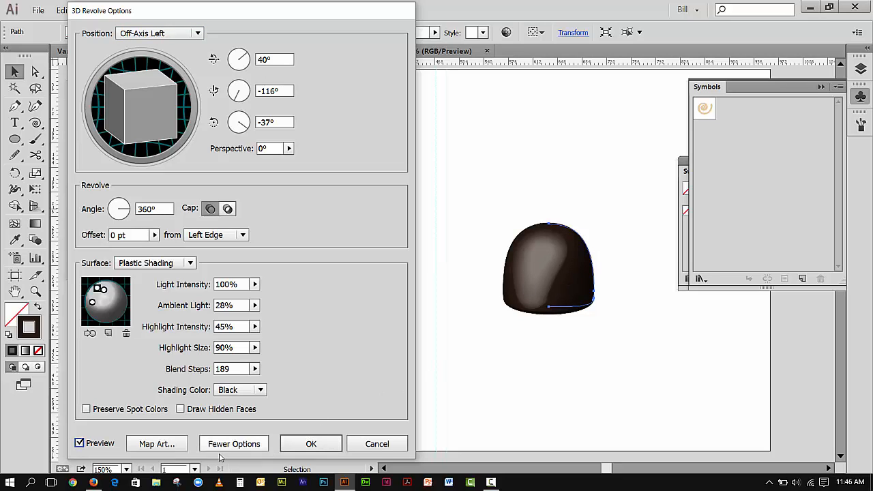
Open Map Art and step through the revolved candy's surfaces to surface 6 of 6.
{"action": "left_click", "coordinate": [175, 446]}
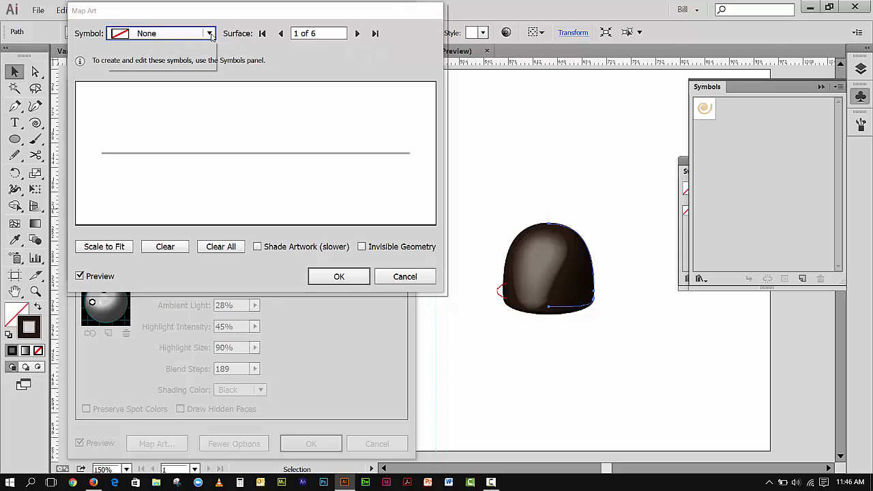
{"action": "left_click", "coordinate": [210, 34]}
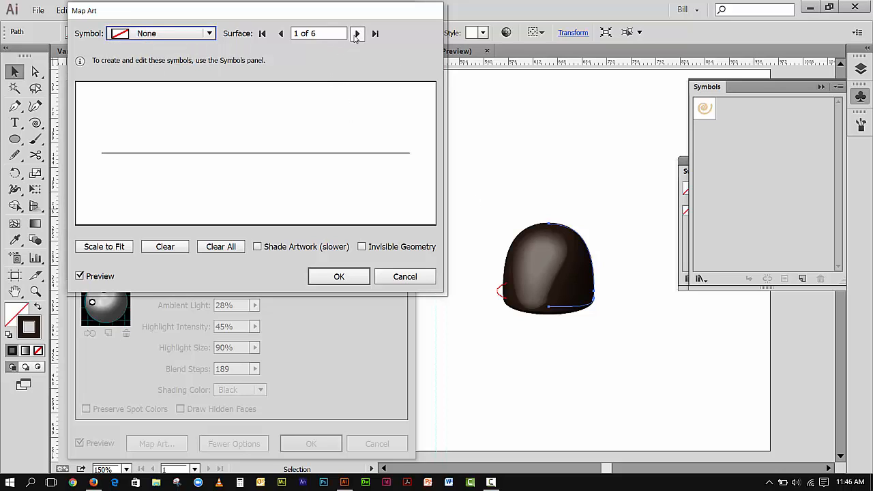
{"action": "left_click", "coordinate": [354, 39]}
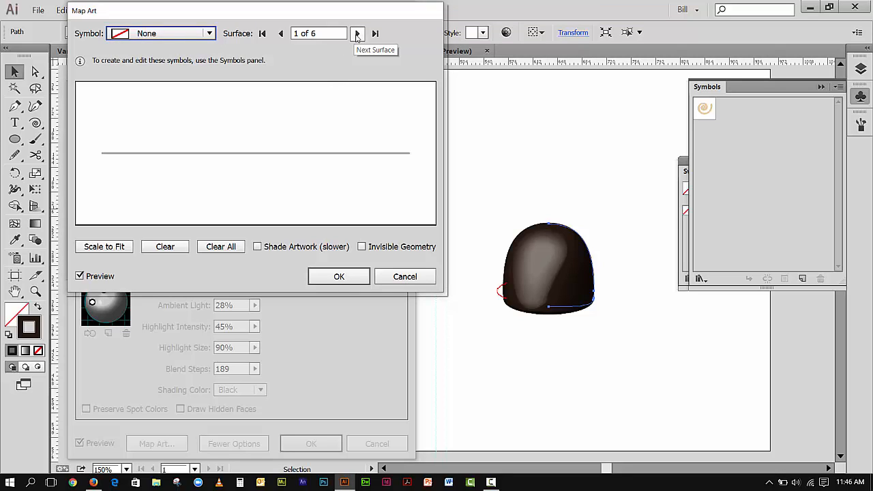
{"action": "left_click", "coordinate": [357, 34]}
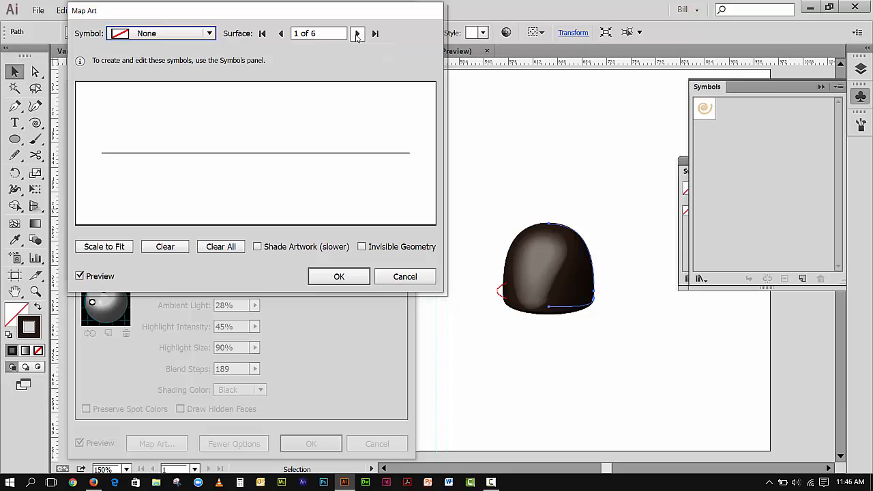
{"action": "left_click", "coordinate": [357, 34]}
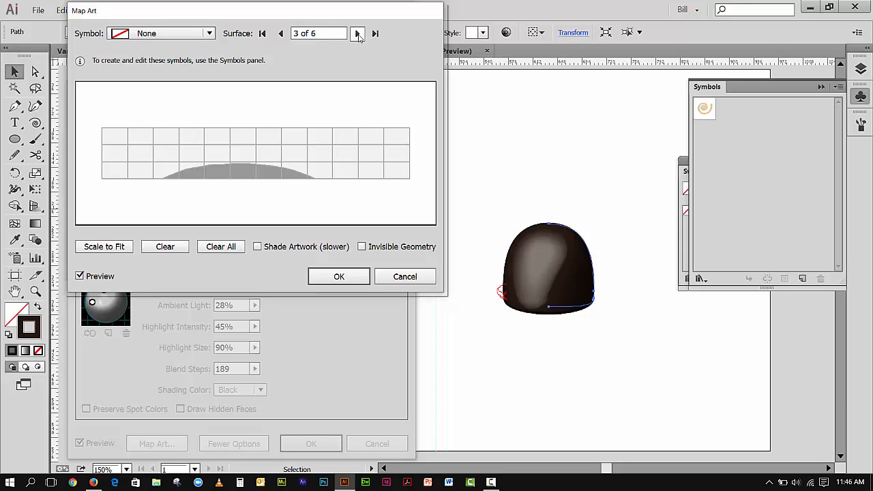
{"action": "left_click", "coordinate": [358, 35]}
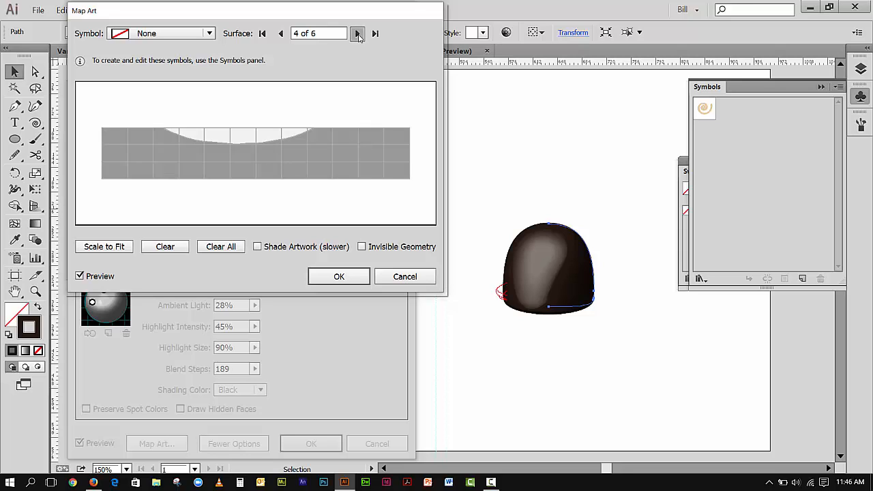
{"action": "left_click", "coordinate": [358, 34]}
{"action": "left_click", "coordinate": [357, 34]}
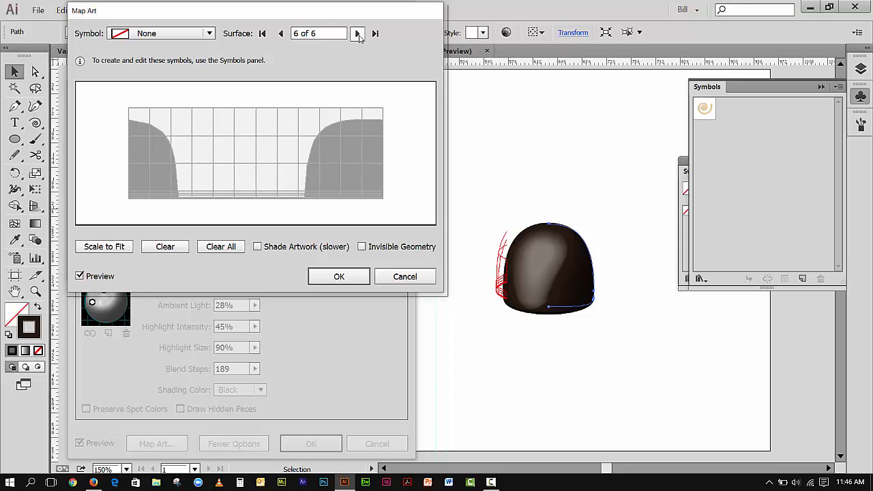
{"action": "left_click", "coordinate": [358, 35]}
{"action": "left_click", "coordinate": [358, 34]}
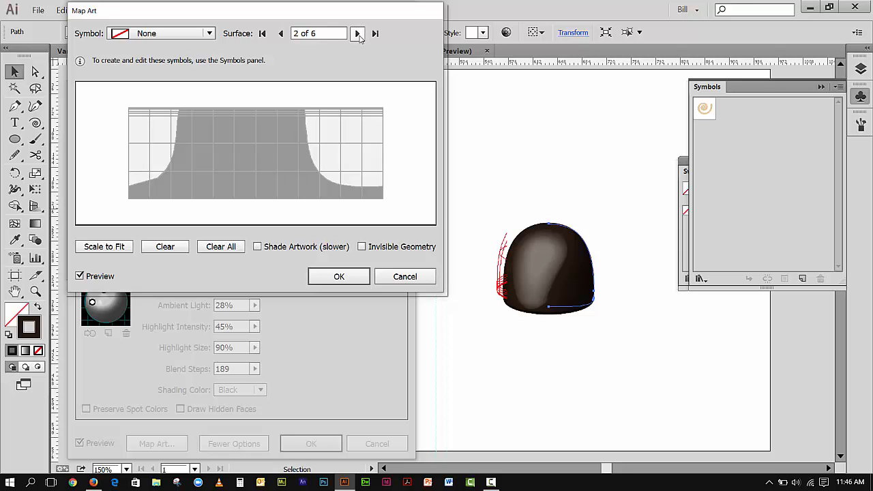
{"action": "left_click", "coordinate": [358, 34]}
{"action": "left_click", "coordinate": [358, 34]}
{"action": "left_click", "coordinate": [358, 34]}
{"action": "left_click", "coordinate": [359, 35]}
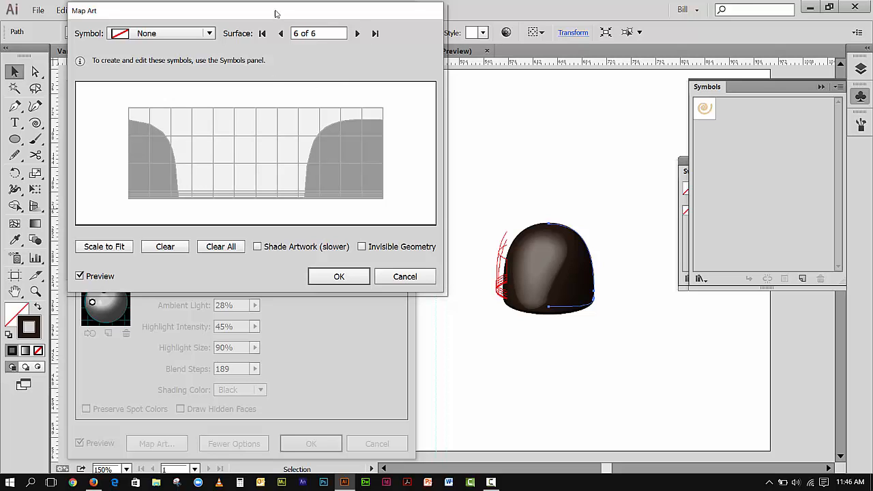
Map the Light Swirl symbol onto surface 6 and move it up to the surface's top edge.
{"action": "left_click", "coordinate": [211, 33]}
{"action": "left_click", "coordinate": [170, 65]}
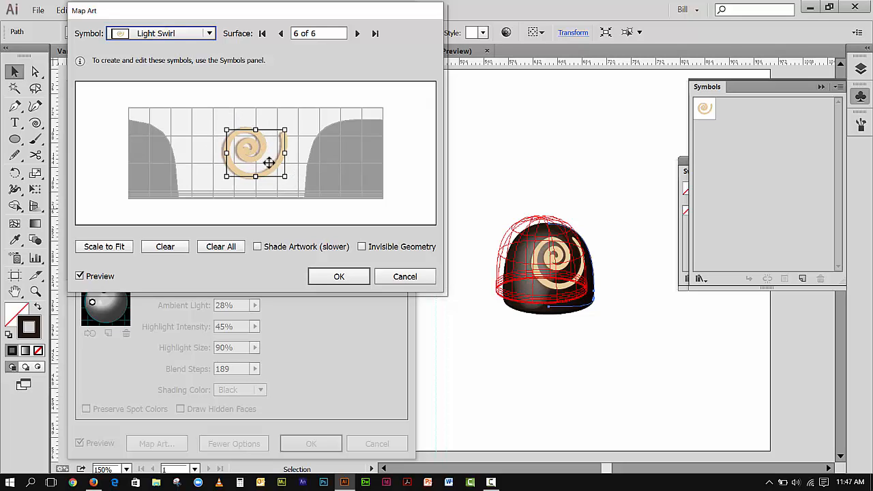
{"action": "mouse_move", "coordinate": [255, 160]}
{"action": "left_mouse_down"}
{"action": "mouse_move", "coordinate": [239, 156]}
{"action": "mouse_move", "coordinate": [268, 151]}
{"action": "left_mouse_up"}
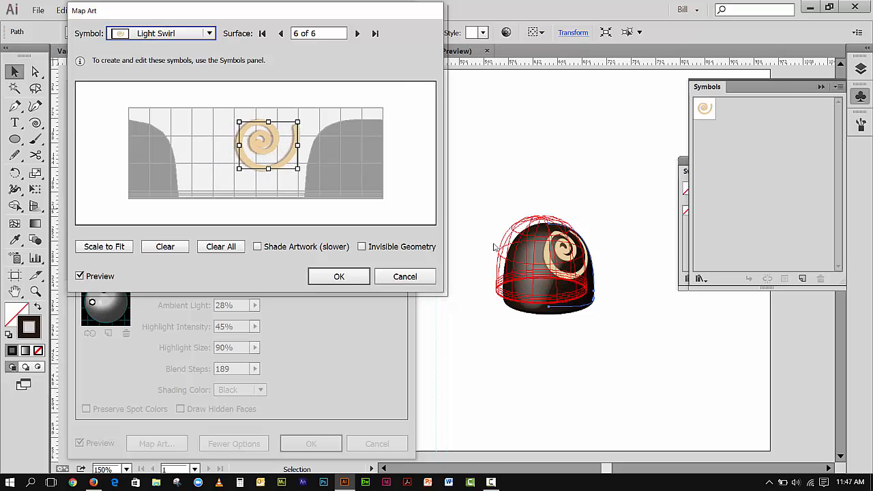
{"action": "left_click_drag", "start_coordinate": [259, 148], "coordinate": [245, 126]}
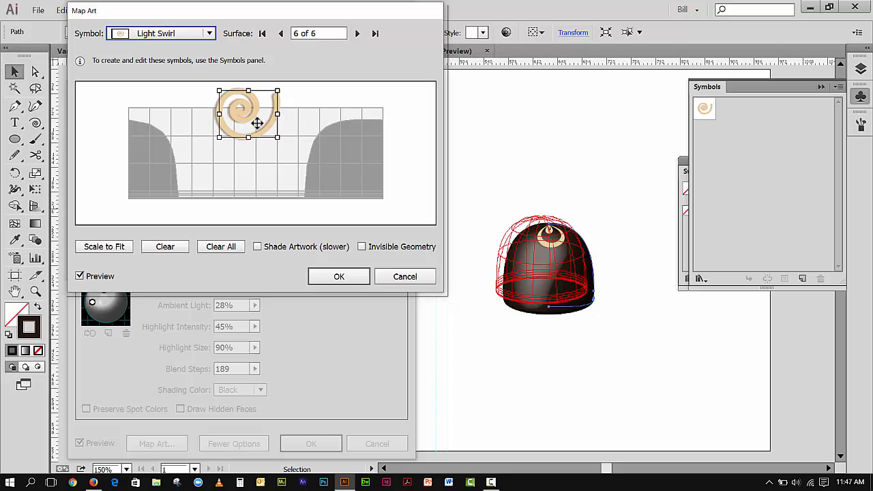
{"action": "left_click_drag", "start_coordinate": [251, 116], "coordinate": [247, 116]}
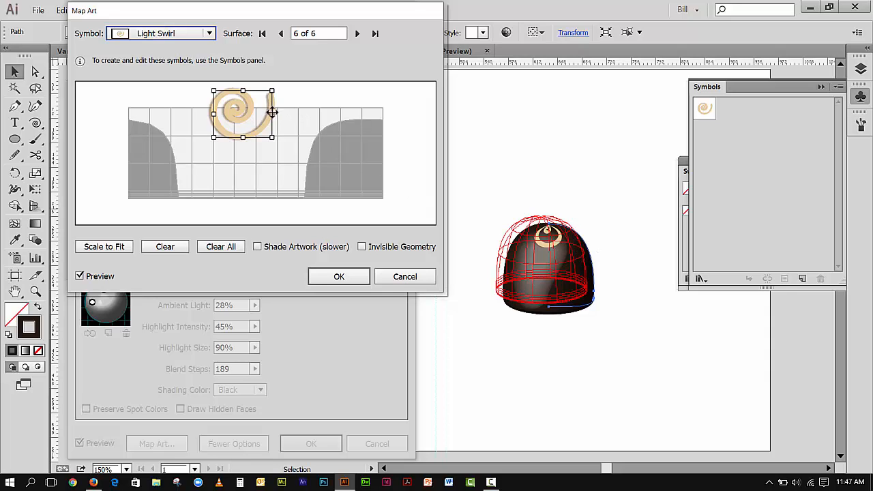
Stretch the swirl across the full width of the surface top, then confirm the Map Art and 3D Revolve dialogs.
{"action": "left_click_drag", "start_coordinate": [277, 115], "coordinate": [375, 124]}
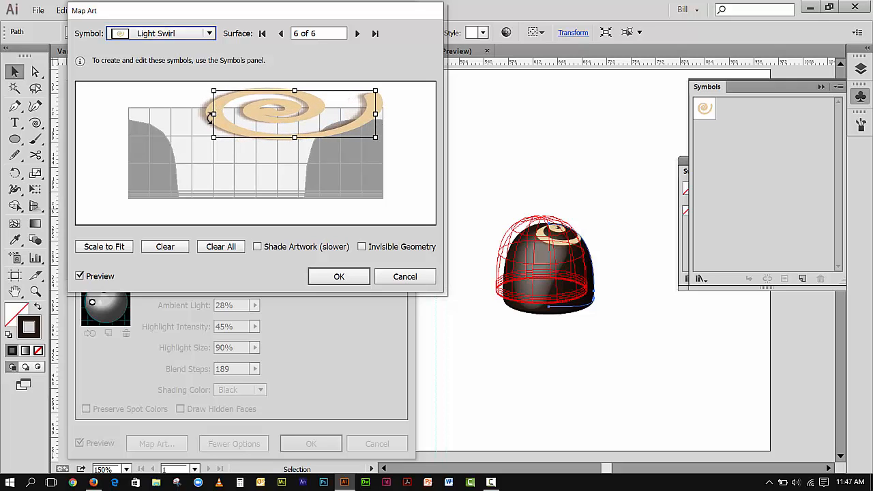
{"action": "left_click_drag", "start_coordinate": [149, 115], "coordinate": [141, 114]}
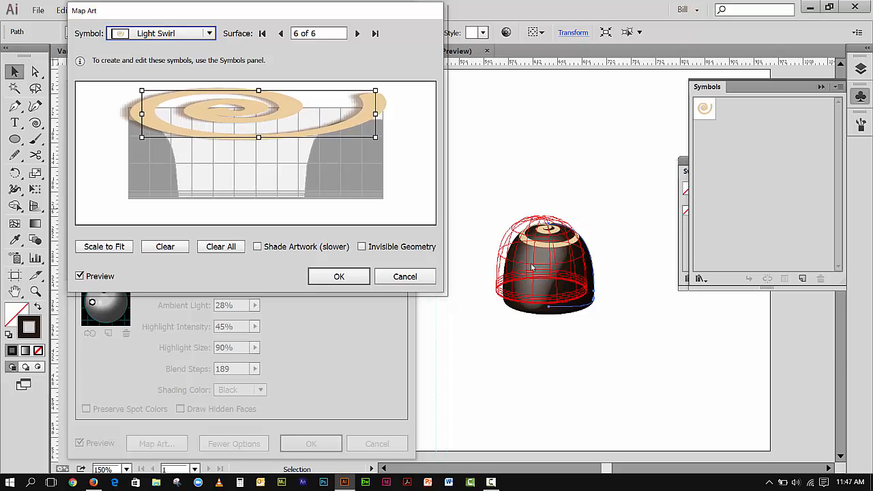
{"action": "left_click_drag", "start_coordinate": [245, 110], "coordinate": [246, 115]}
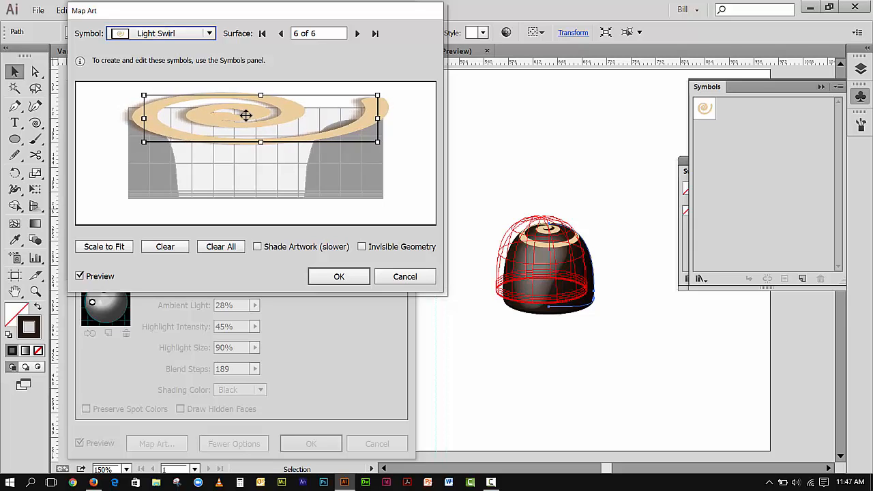
{"action": "left_click_drag", "start_coordinate": [246, 115], "coordinate": [241, 117]}
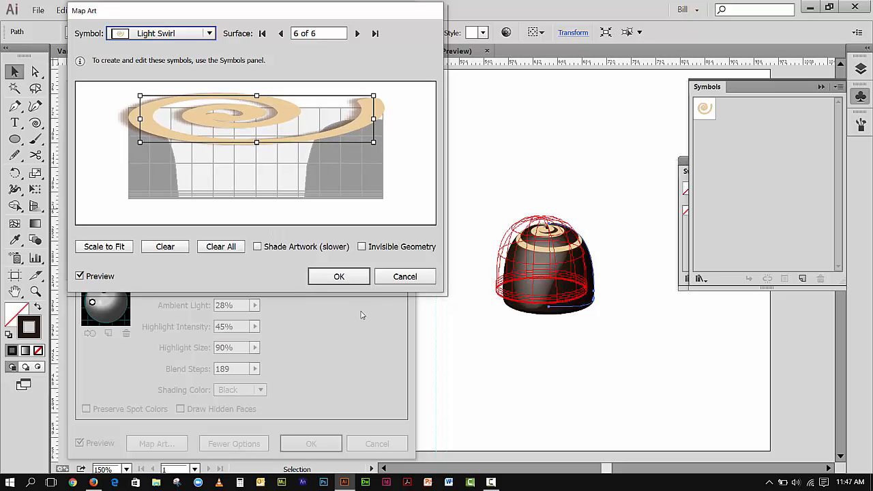
{"action": "left_click", "coordinate": [339, 276]}
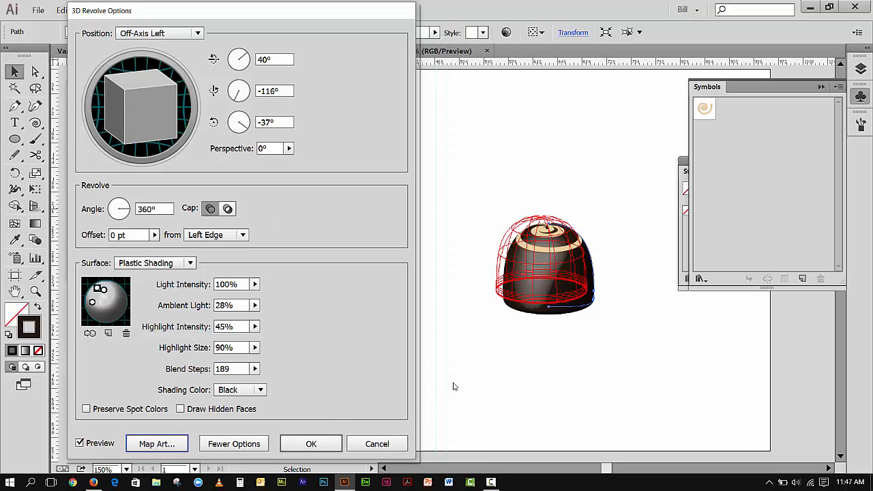
{"action": "key", "text": "Return"}
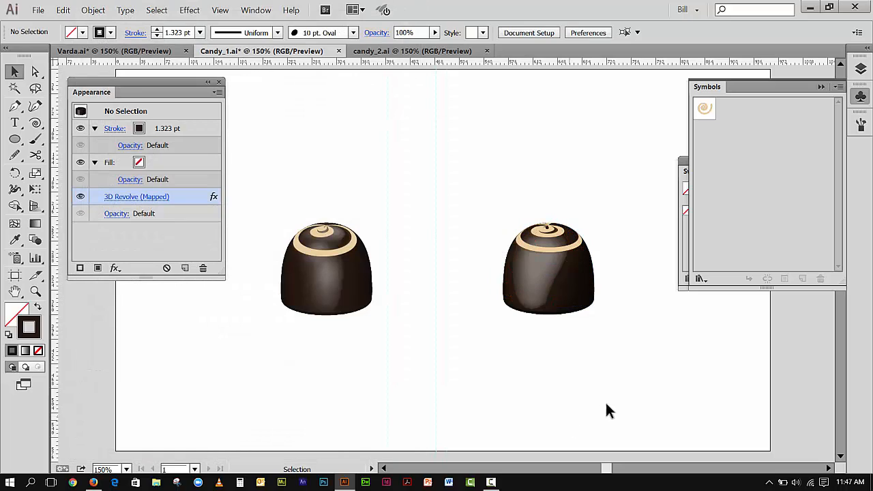